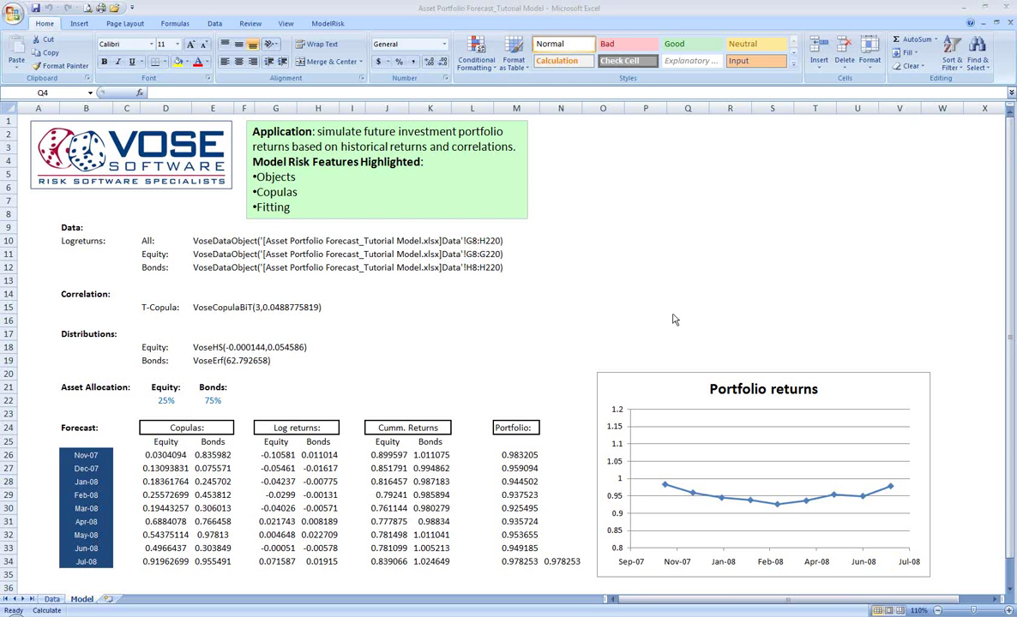
View the Data sheet's log returns from Feb-90: equity 0.018373 and bonds 0.011723.
{"action": "left_click", "coordinate": [52, 599]}
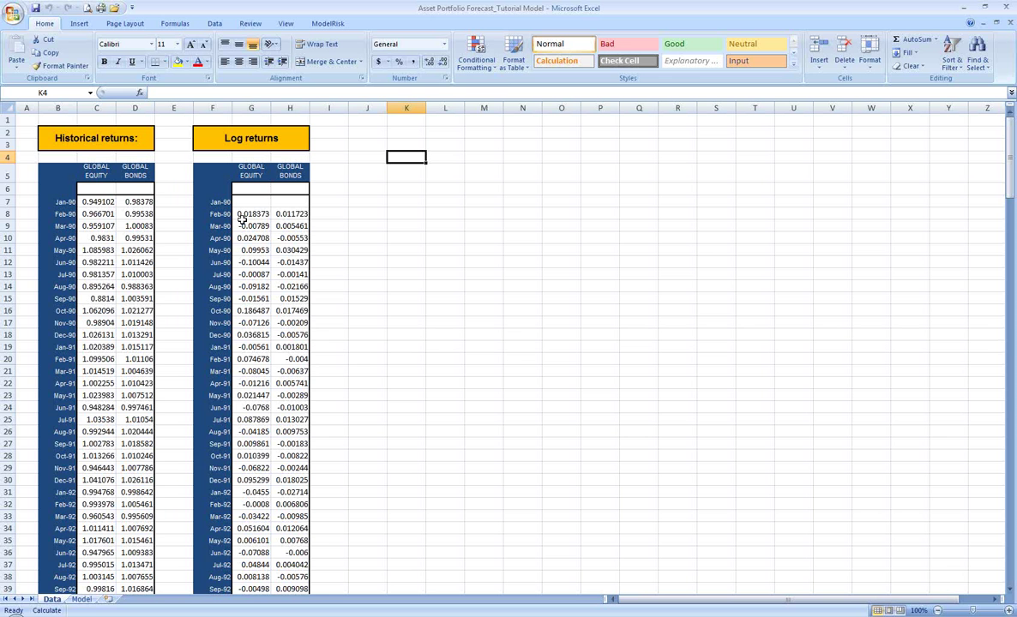
Back on the Model sheet, inspect the VoseDataObject formulas in E10, E11 and E12.
{"action": "left_click", "coordinate": [82, 599]}
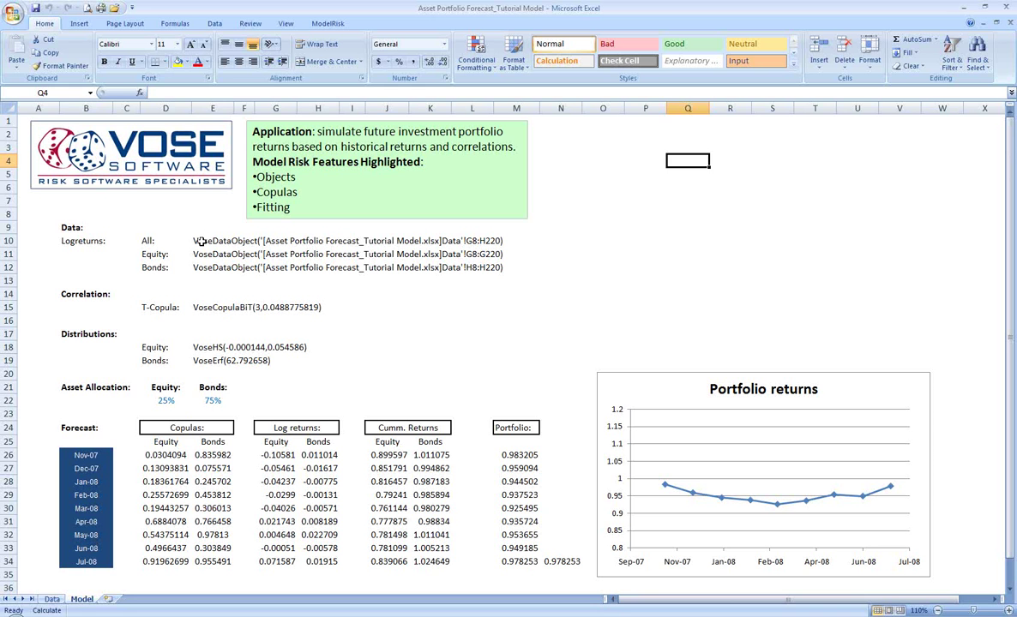
{"action": "left_click", "coordinate": [202, 243]}
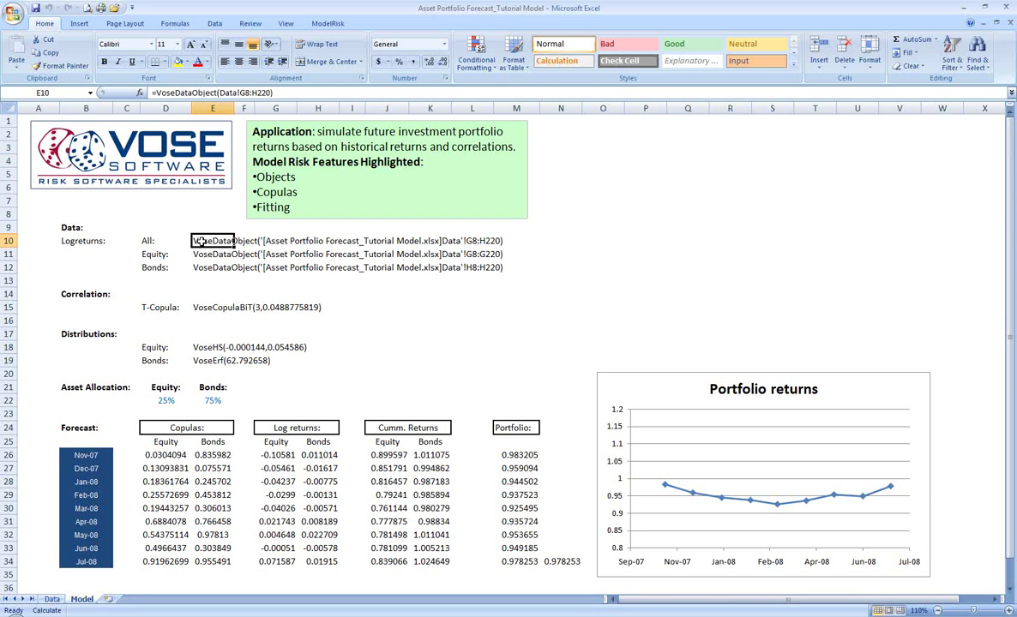
{"action": "left_click", "coordinate": [198, 255]}
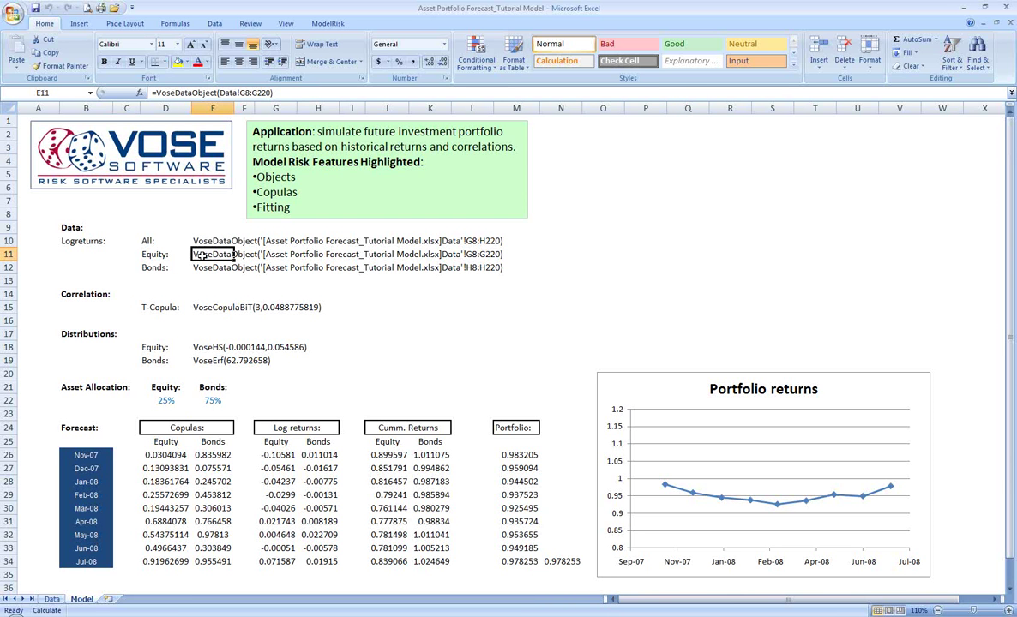
{"action": "left_click", "coordinate": [206, 268]}
{"action": "left_click", "coordinate": [205, 242]}
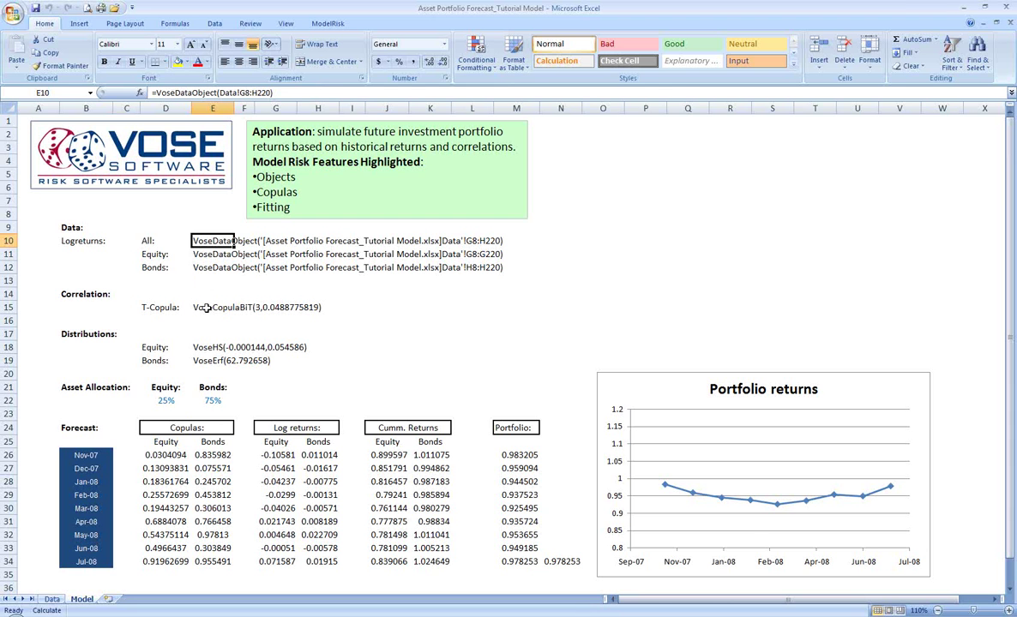
Review the E15 T-copula fit, VoseCopulaBiT(3,0.0488775819), in the ModelRisk function viewer, then close it.
{"action": "left_click", "coordinate": [206, 307]}
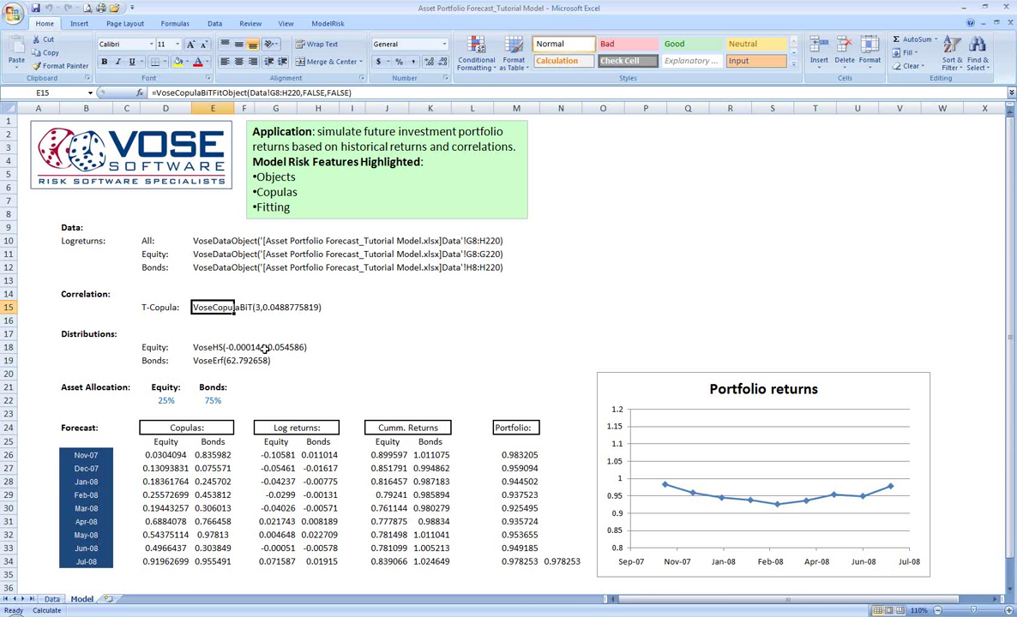
{"action": "left_click", "coordinate": [328, 24]}
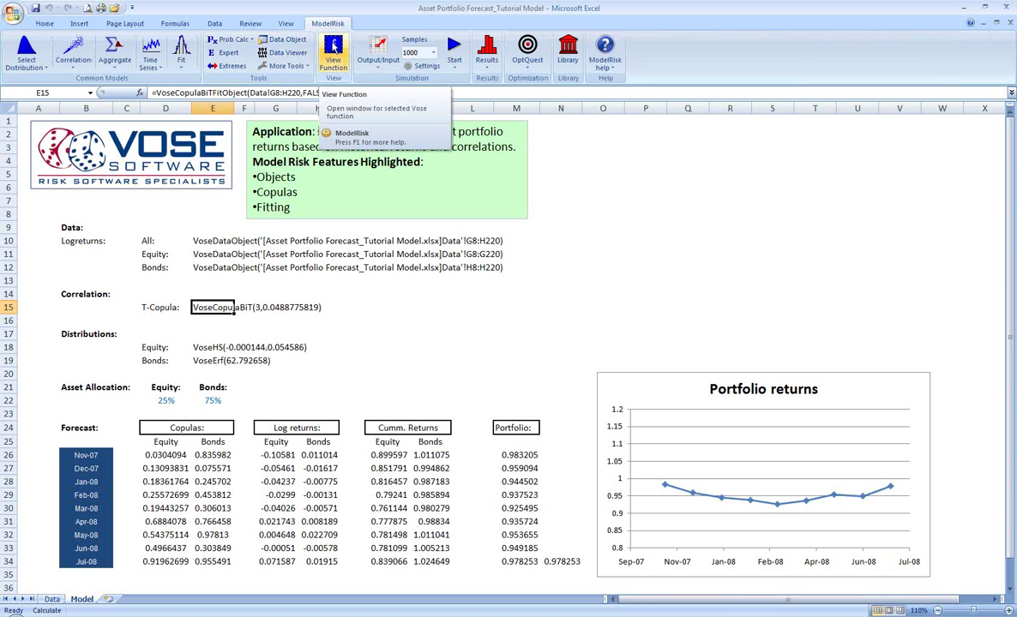
{"action": "left_click", "coordinate": [334, 45]}
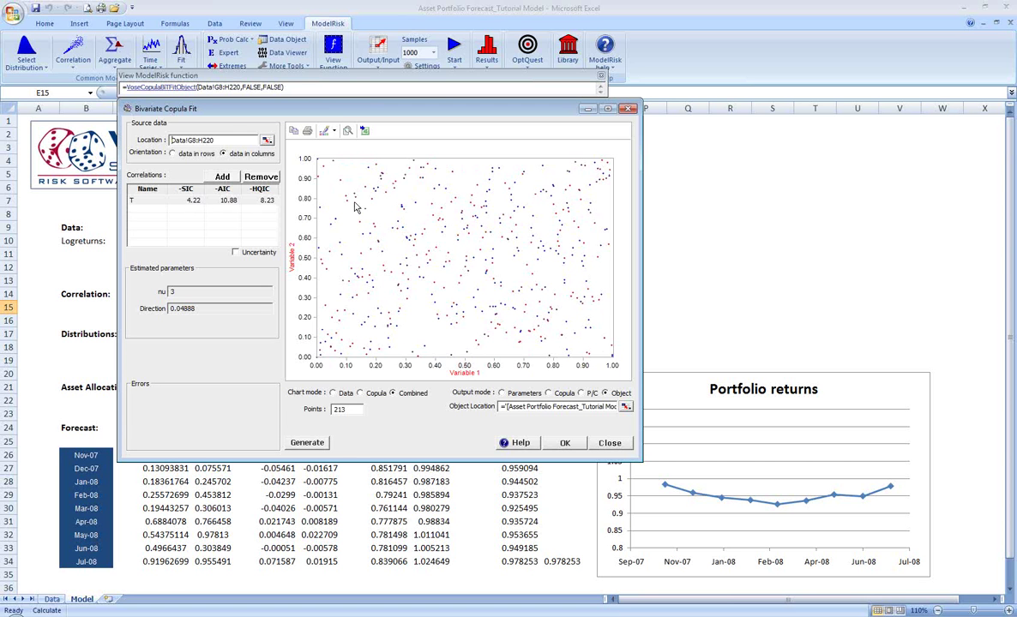
{"action": "left_click", "coordinate": [565, 443]}
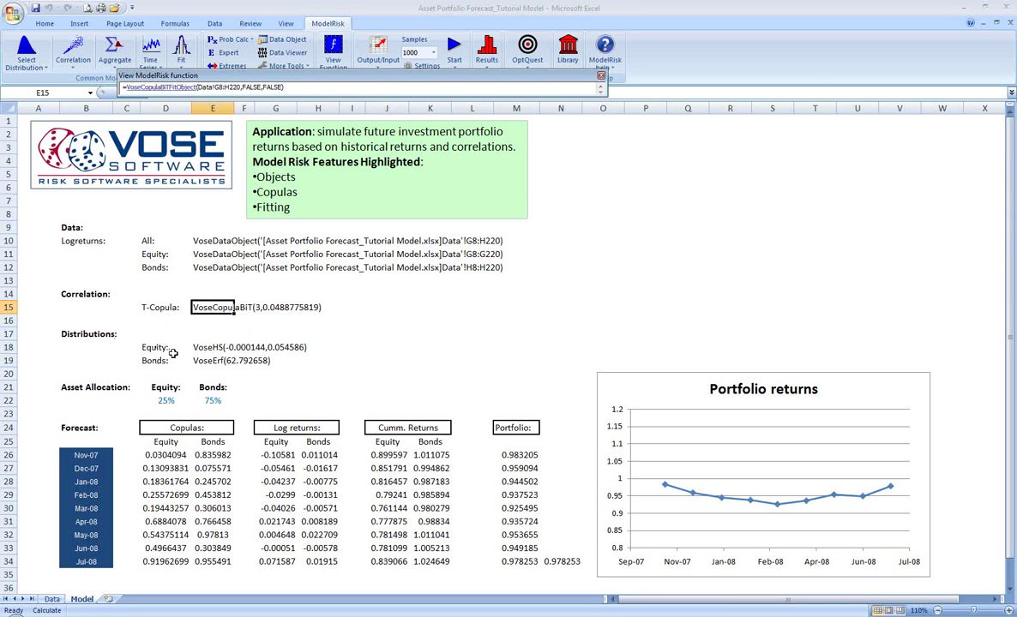
{"action": "left_click", "coordinate": [206, 349]}
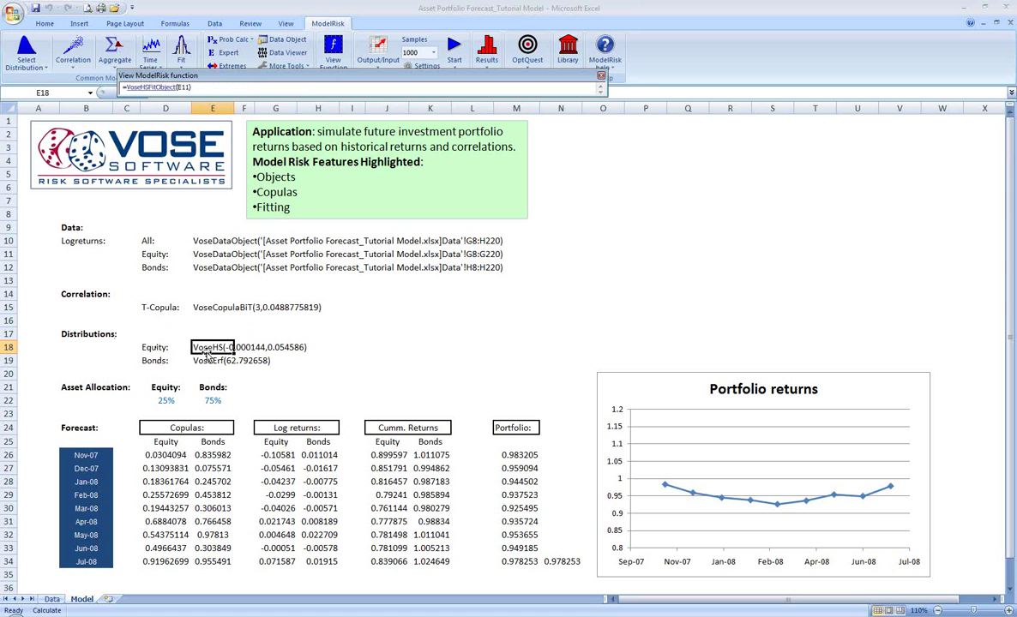
{"action": "left_click", "coordinate": [204, 359]}
{"action": "left_click", "coordinate": [205, 346]}
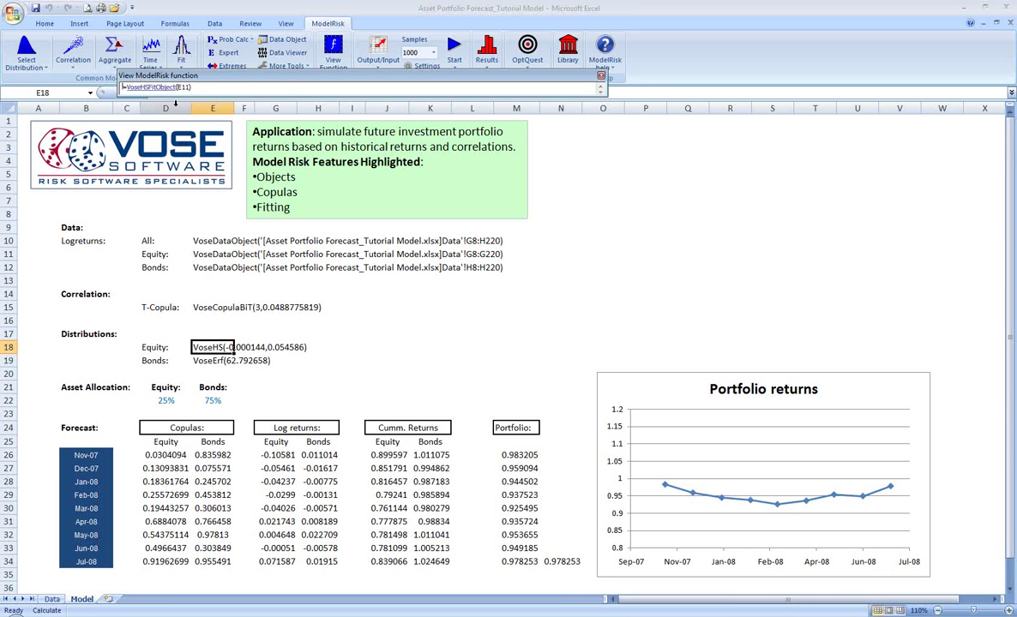
{"action": "left_click", "coordinate": [602, 77]}
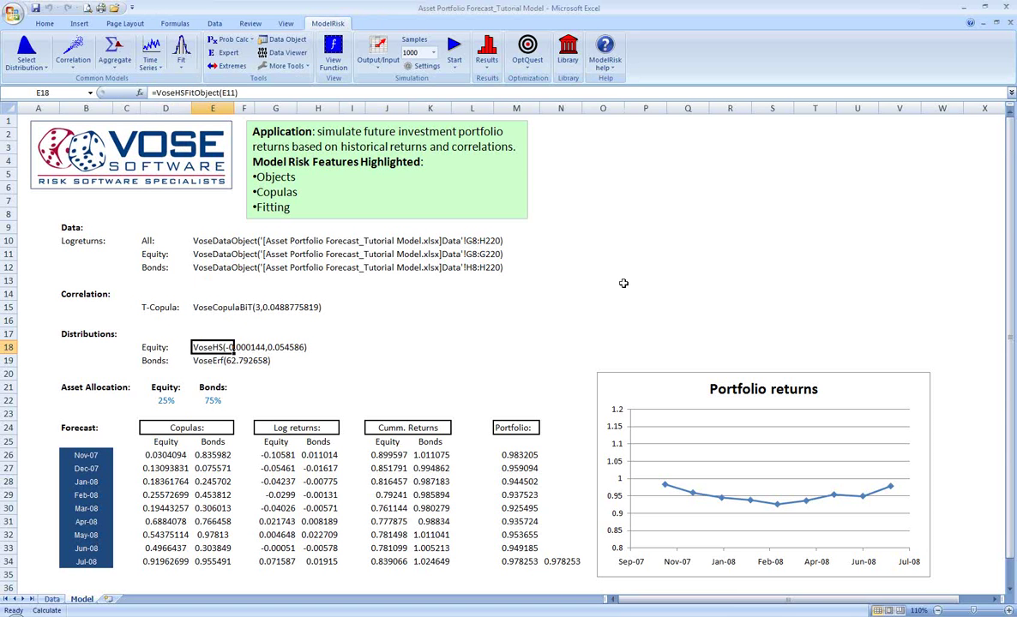
{"action": "left_click", "coordinate": [333, 50]}
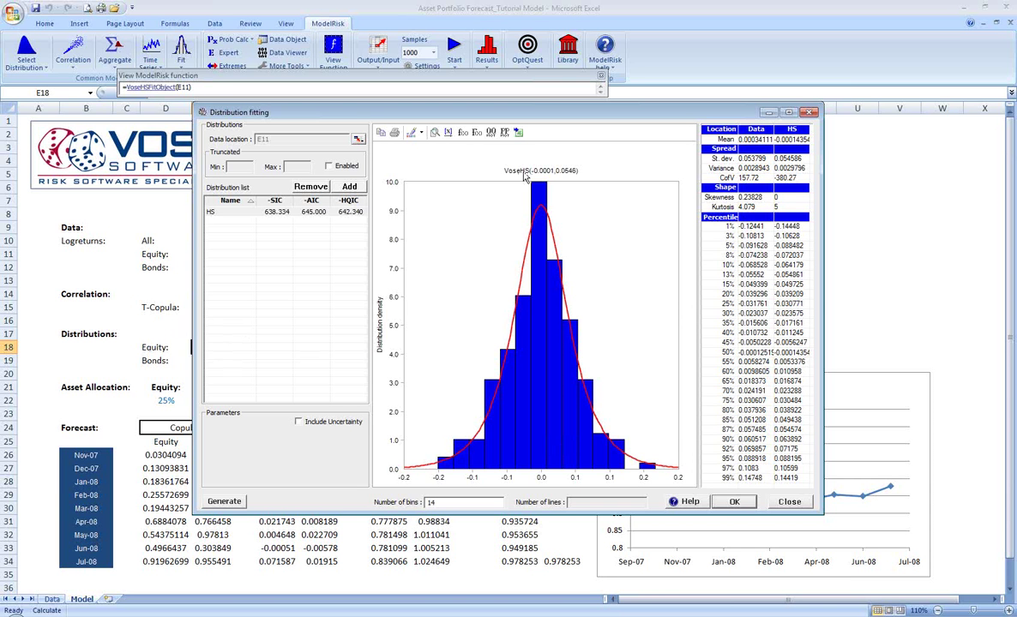
{"action": "left_click", "coordinate": [734, 502]}
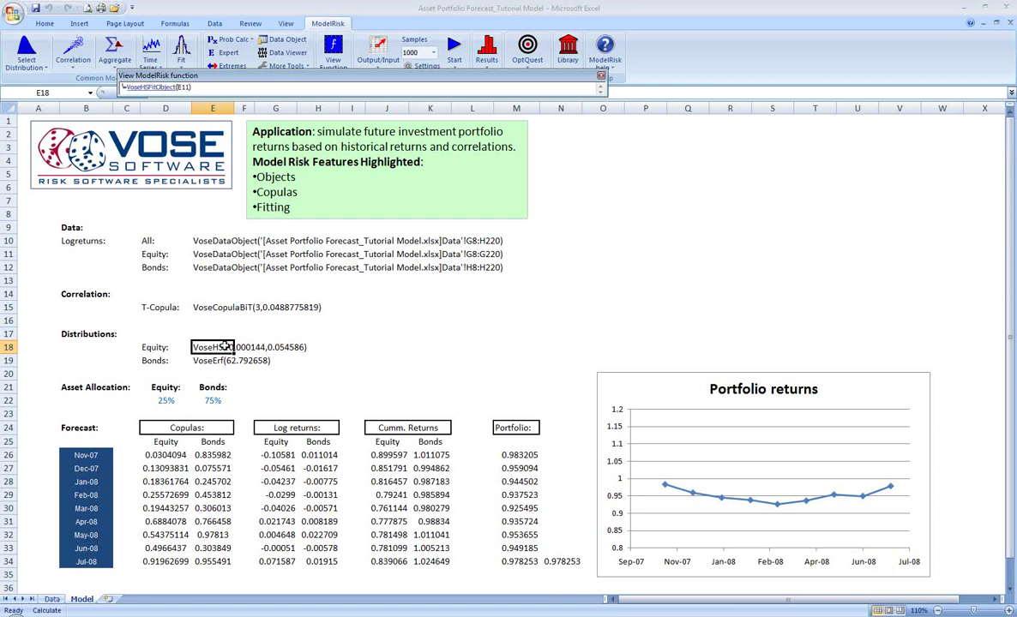
{"action": "left_click", "coordinate": [227, 360]}
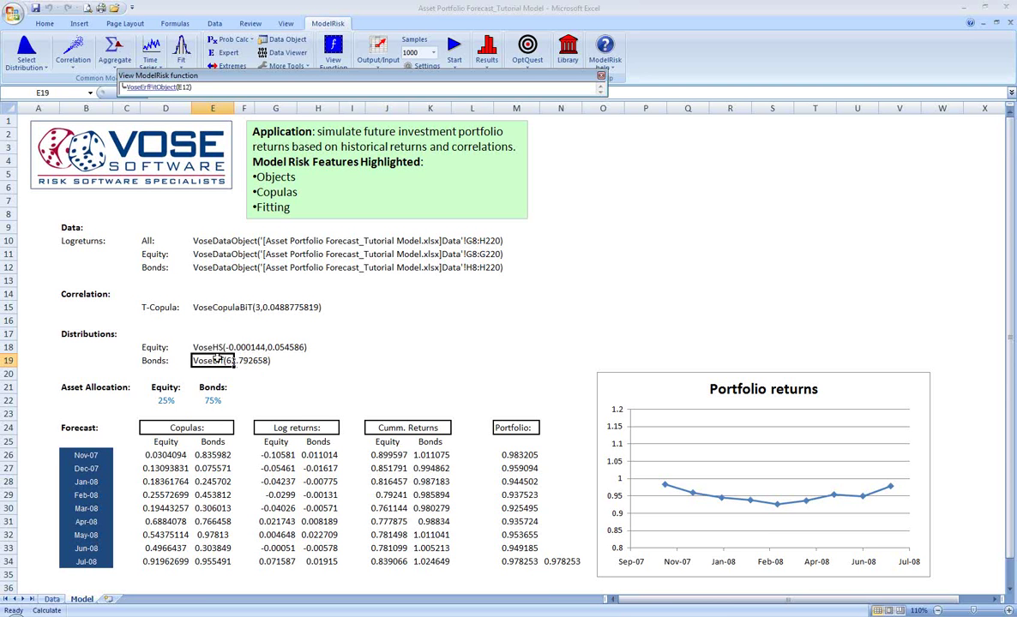
{"action": "left_click", "coordinate": [326, 52]}
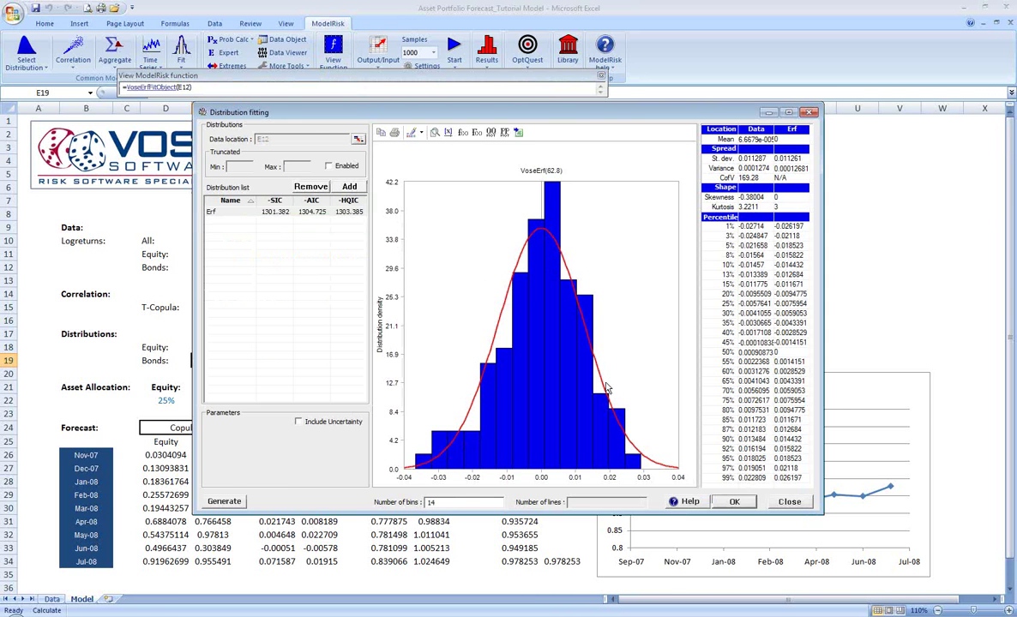
{"action": "left_click", "coordinate": [732, 501]}
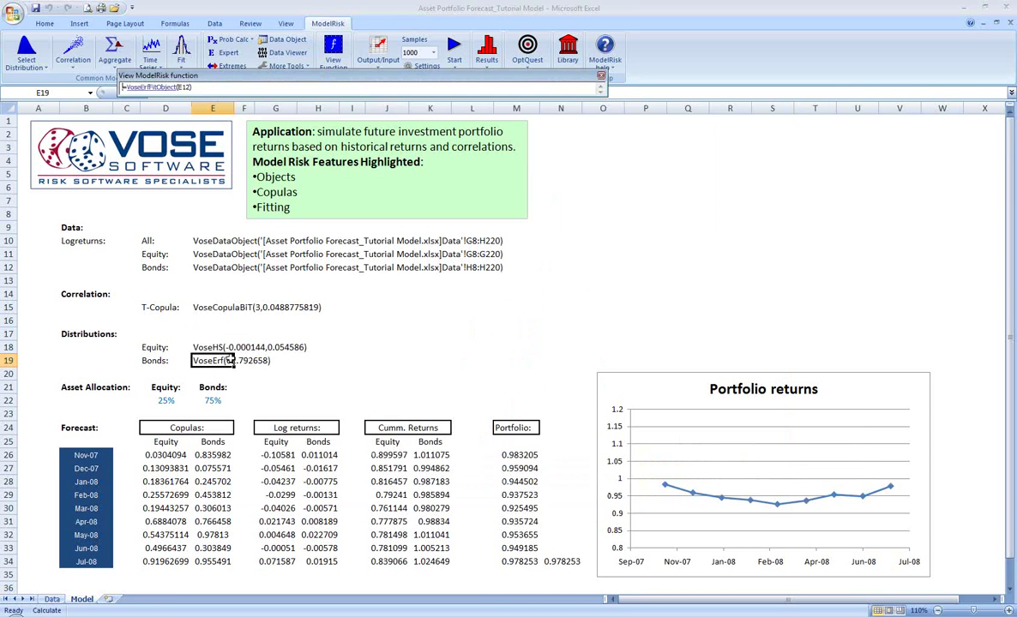
Check the 25% equity and 75% bonds weights in D22:E22 and close the function viewer.
{"action": "left_click", "coordinate": [210, 347]}
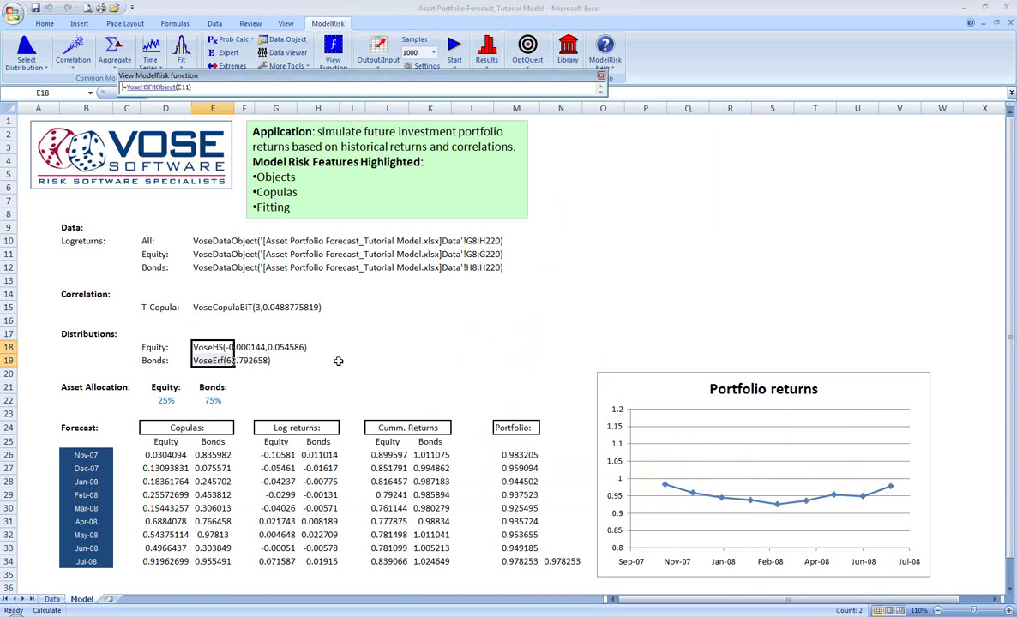
{"action": "left_click", "coordinate": [167, 403]}
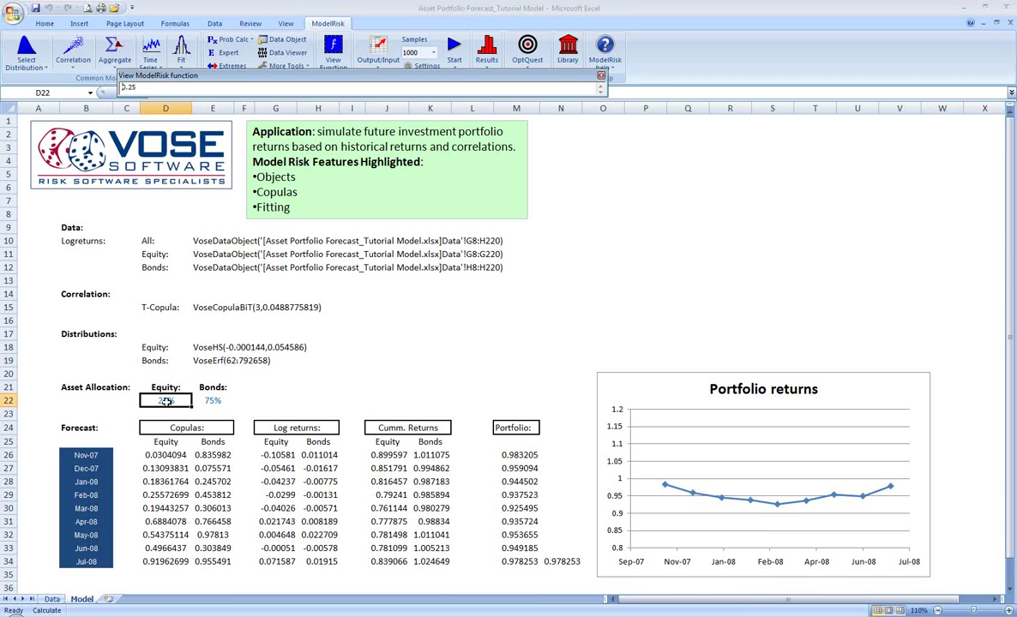
{"action": "key", "text": "Right"}
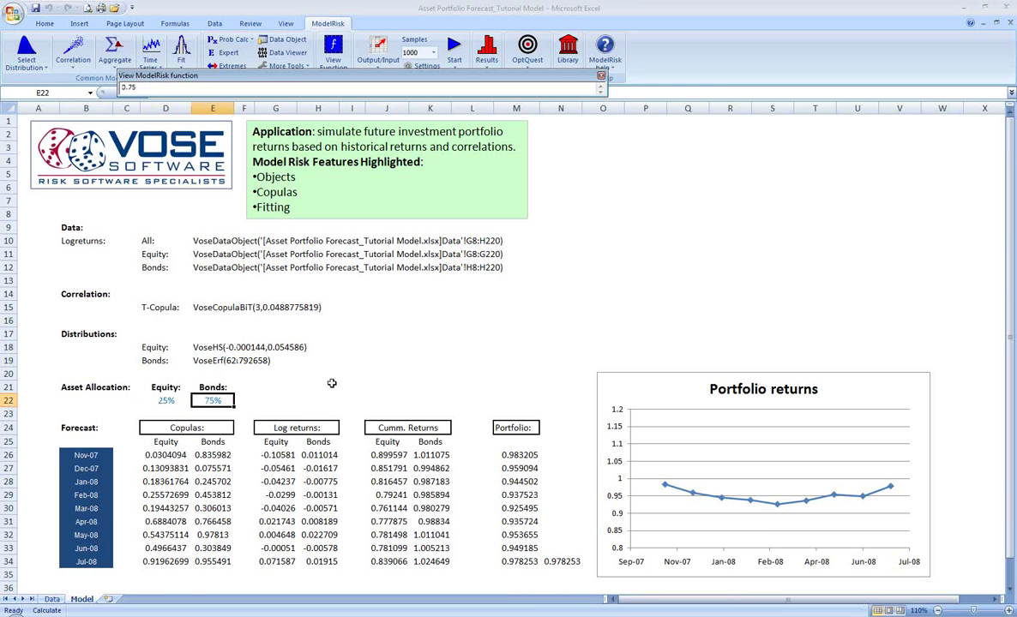
{"action": "left_click", "coordinate": [601, 75]}
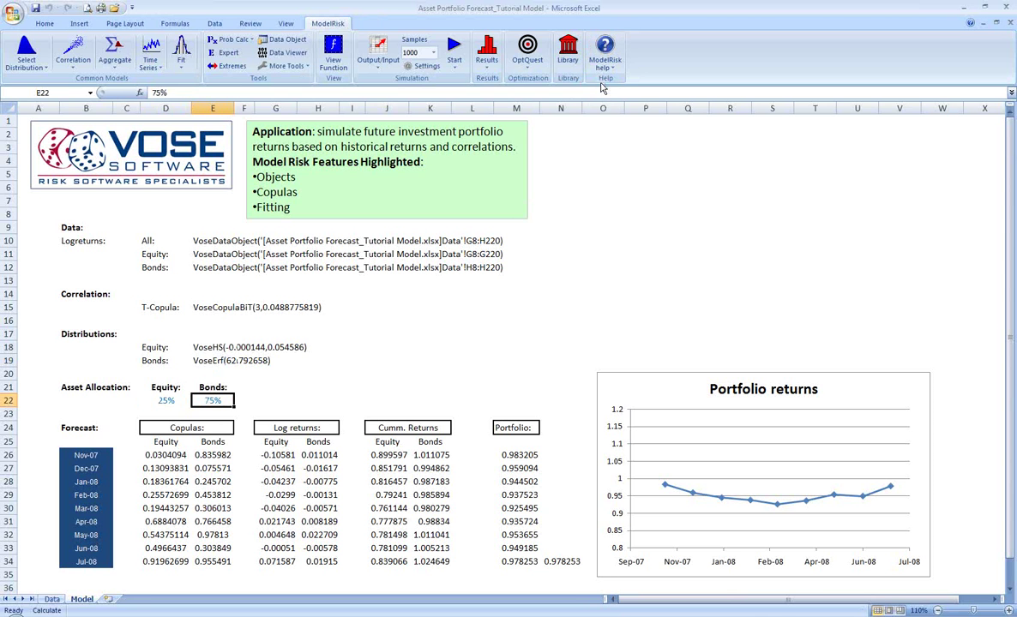
{"action": "left_click", "coordinate": [344, 377]}
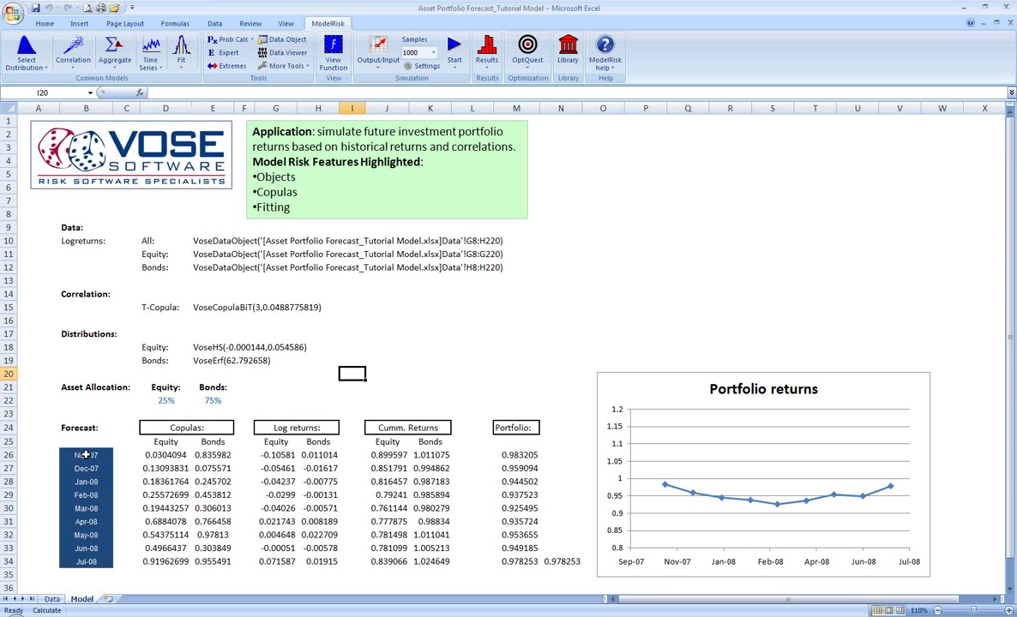
{"action": "left_click_drag", "start_coordinate": [86, 455], "coordinate": [86, 562]}
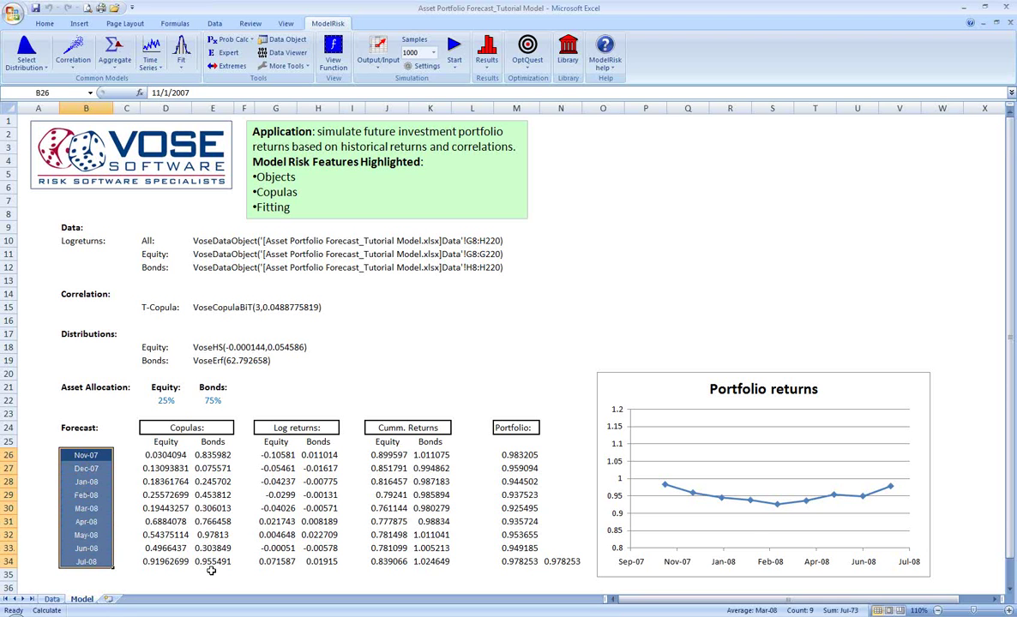
{"action": "left_click", "coordinate": [134, 453]}
{"action": "left_click", "coordinate": [166, 456]}
{"action": "left_click_drag", "start_coordinate": [169, 456], "coordinate": [200, 456]}
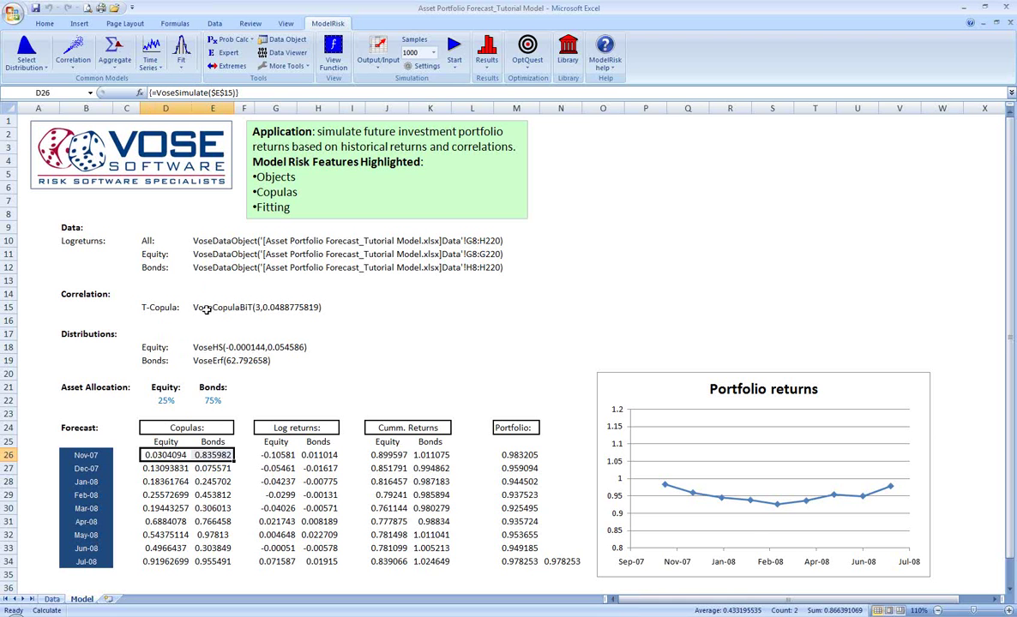
{"action": "left_click", "coordinate": [196, 92]}
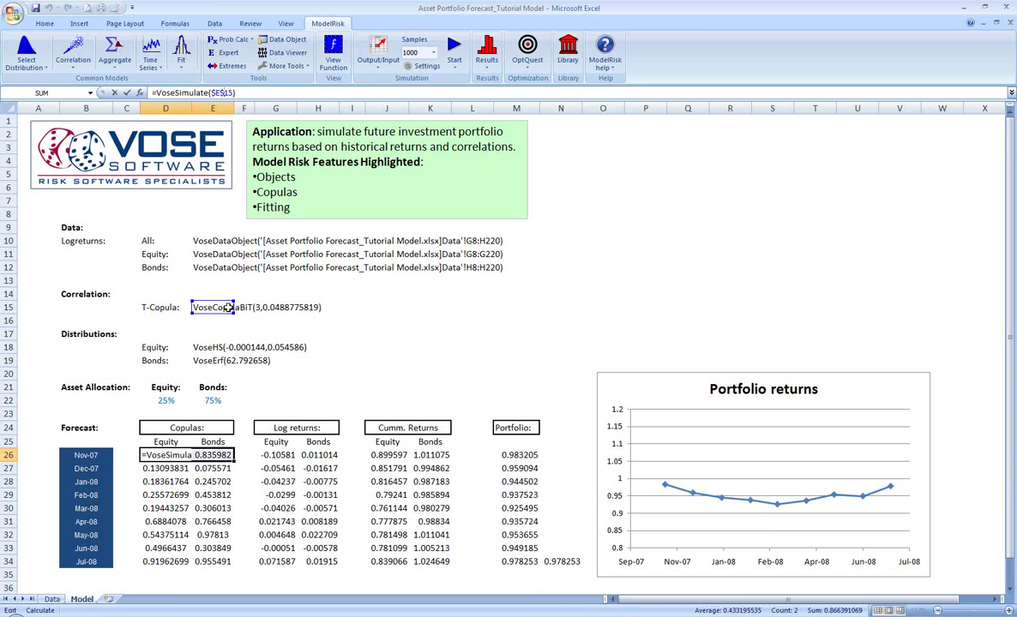
{"action": "key", "text": "ctrl+shift+Return"}
{"action": "left_click_drag", "start_coordinate": [165, 454], "coordinate": [209, 561]}
{"action": "left_click", "coordinate": [165, 450]}
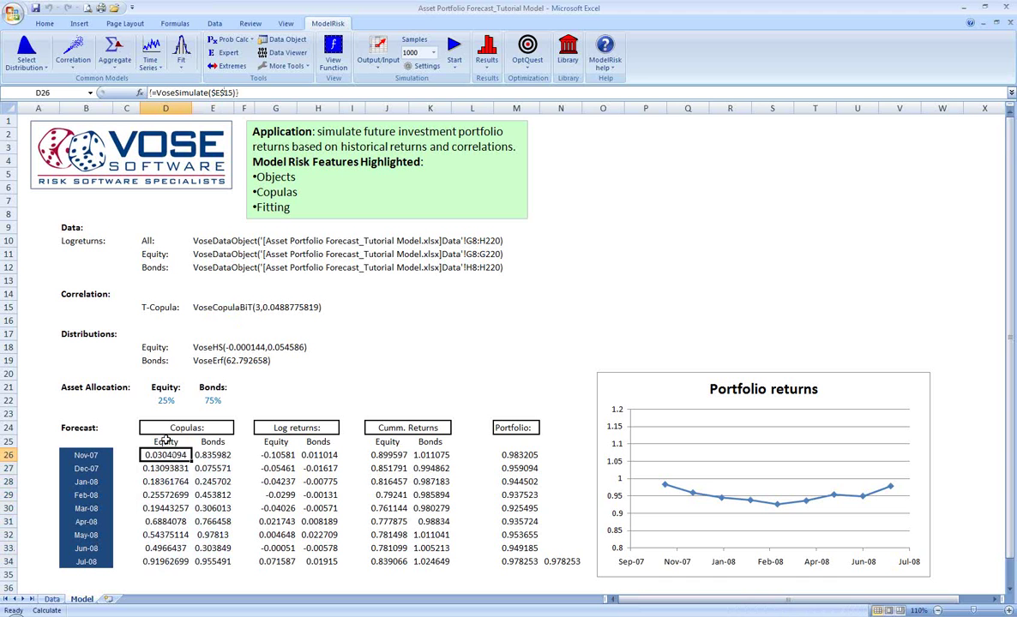
{"action": "key", "text": "F9"}
{"action": "key", "text": "F9"}
{"action": "key", "text": "F9"}
{"action": "key", "text": "F9"}
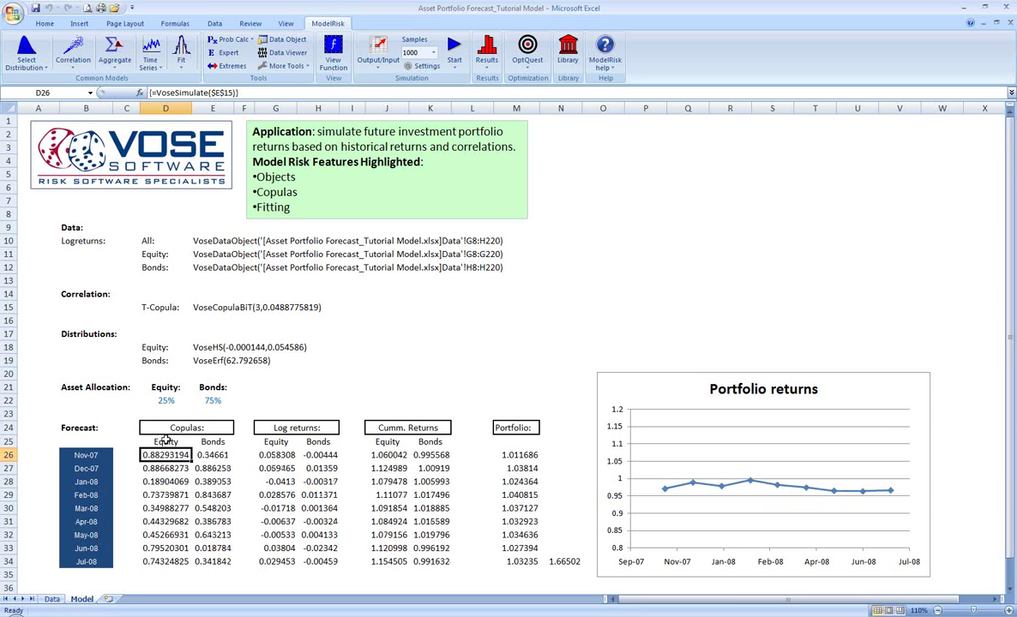
{"action": "key", "text": "F9"}
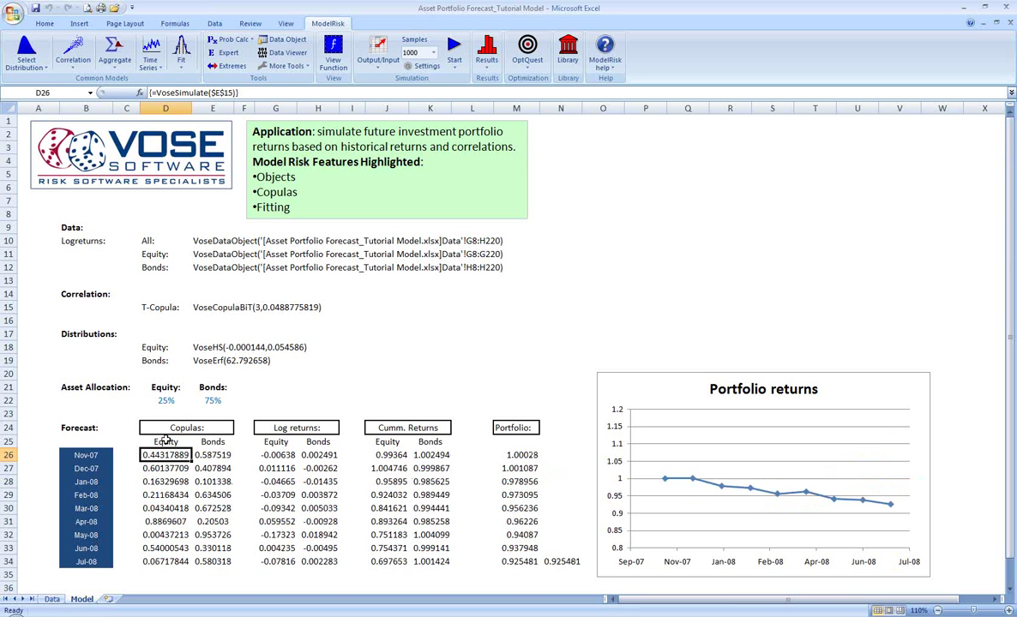
{"action": "key", "text": "F9"}
{"action": "key", "text": "F9"}
{"action": "key", "text": "F9"}
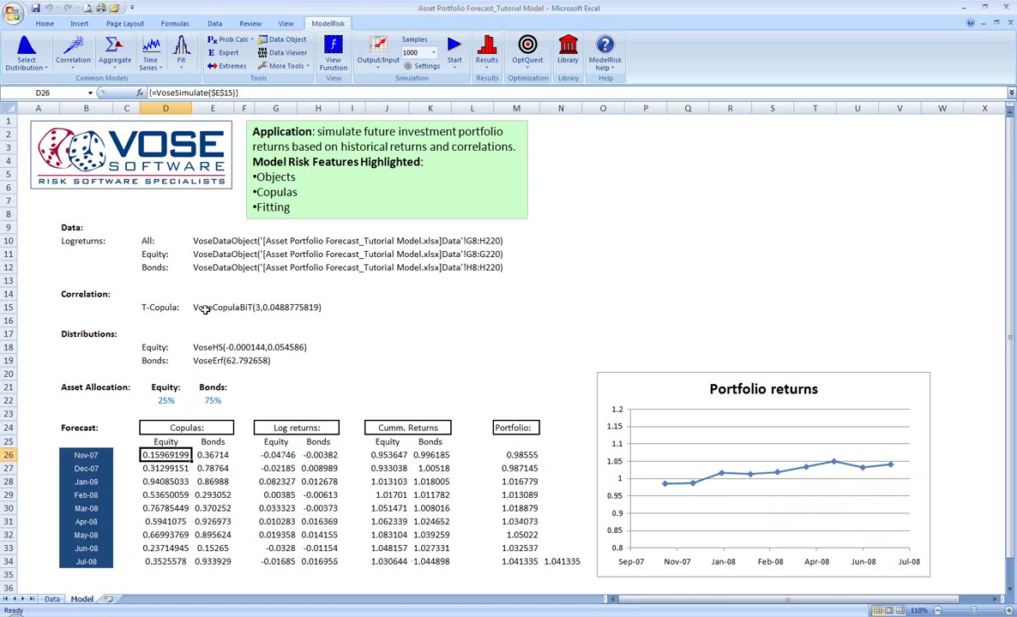
{"action": "left_click_drag", "start_coordinate": [172, 455], "coordinate": [204, 455]}
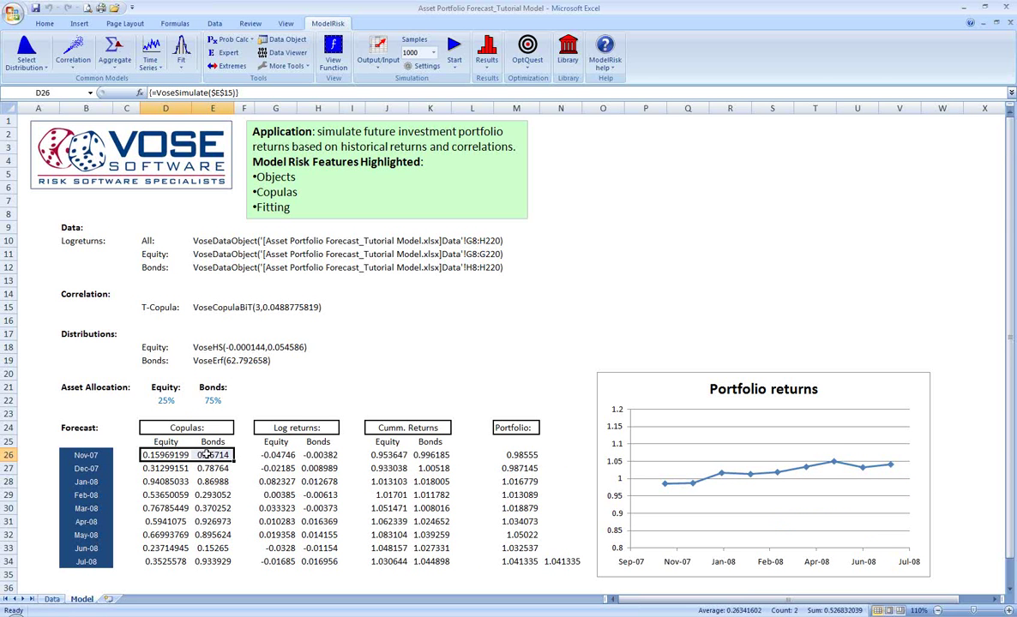
{"action": "left_click", "coordinate": [181, 468]}
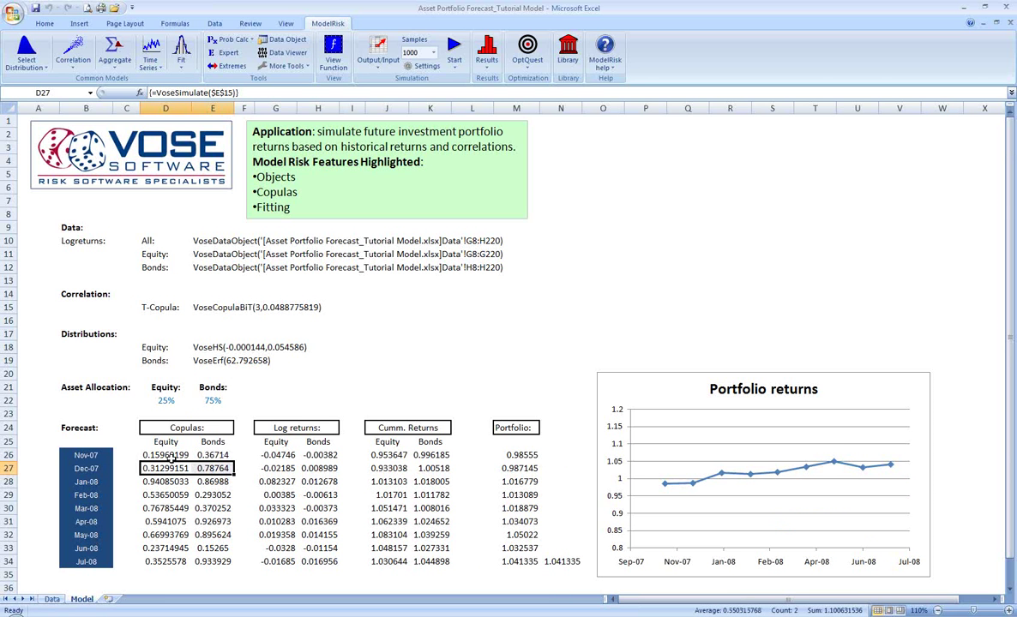
{"action": "left_click_drag", "start_coordinate": [174, 456], "coordinate": [200, 455]}
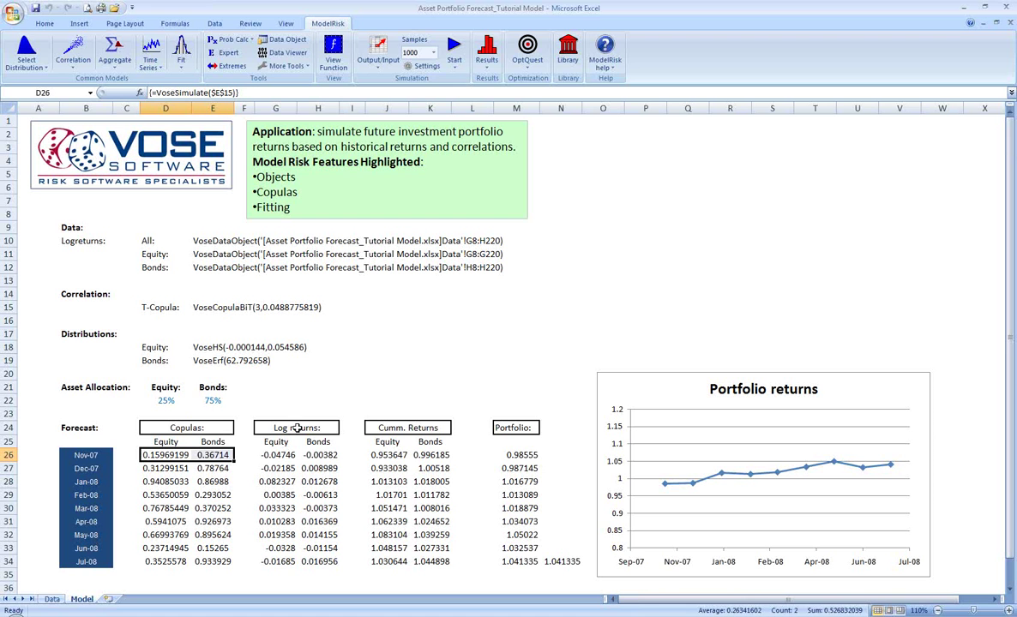
Enter =VoseSimulate($E$18,D26) as the Nov-07 log return formula across G26:H26.
{"action": "left_click_drag", "start_coordinate": [285, 455], "coordinate": [319, 455]}
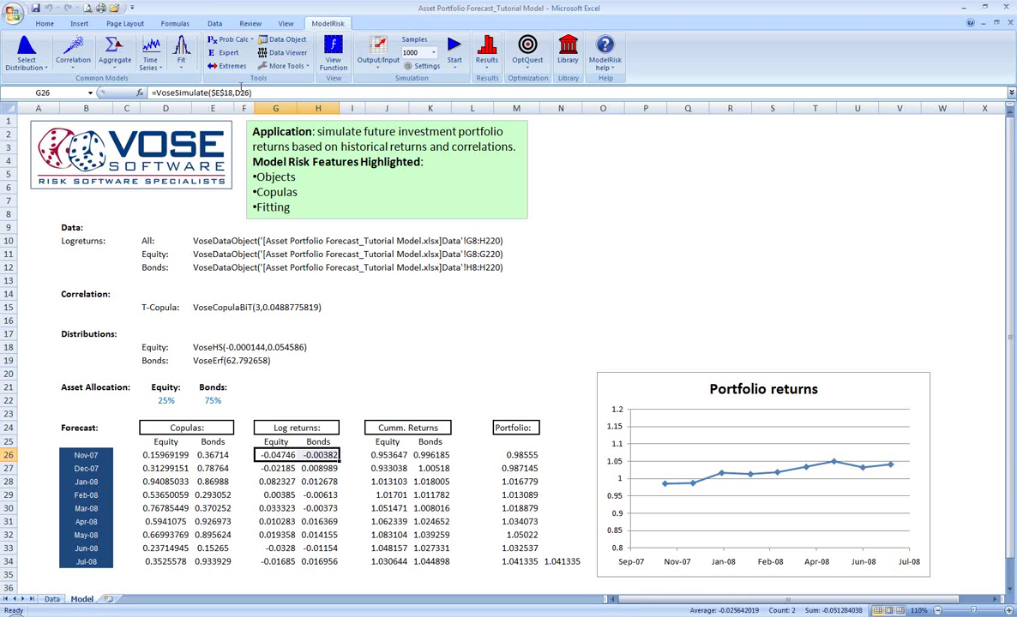
{"action": "left_click", "coordinate": [230, 91]}
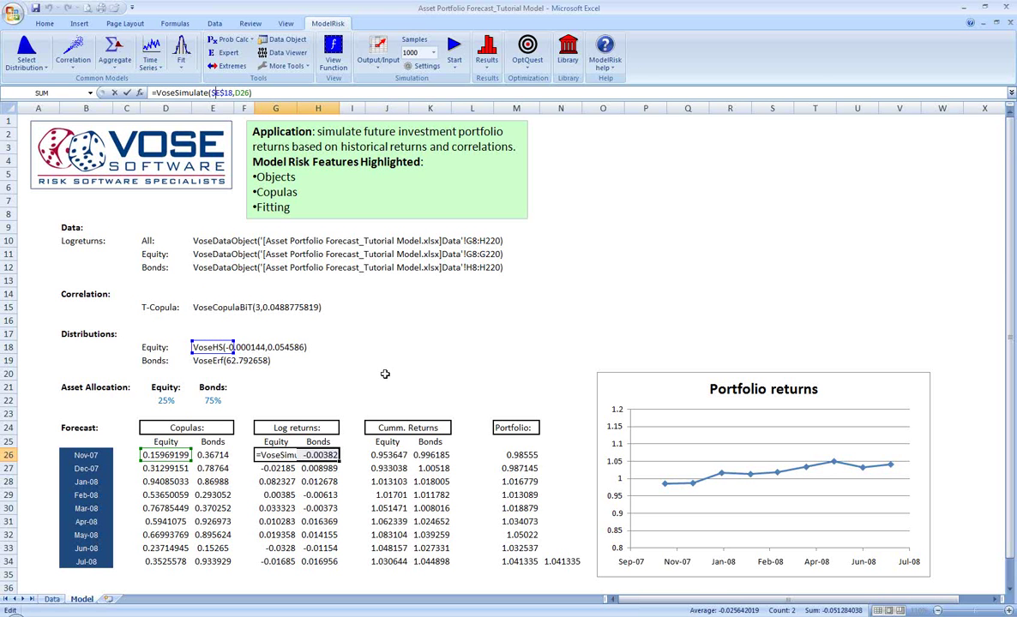
{"action": "key", "text": "ctrl+Return"}
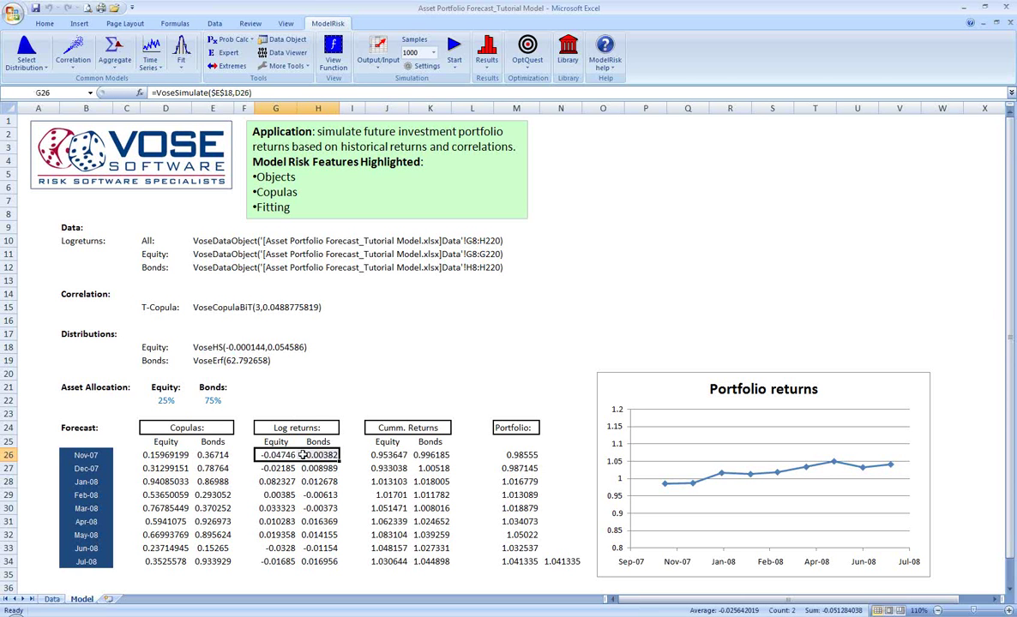
Recalculate to resample the G26:H34 log returns and review the J26:K26 cumulative returns.
{"action": "key", "text": "F9"}
{"action": "key", "text": "F9"}
{"action": "key", "text": "F9"}
{"action": "key", "text": "F9"}
{"action": "key", "text": "F9"}
{"action": "key", "text": "F9"}
{"action": "key", "text": "F9"}
{"action": "key", "text": "F9"}
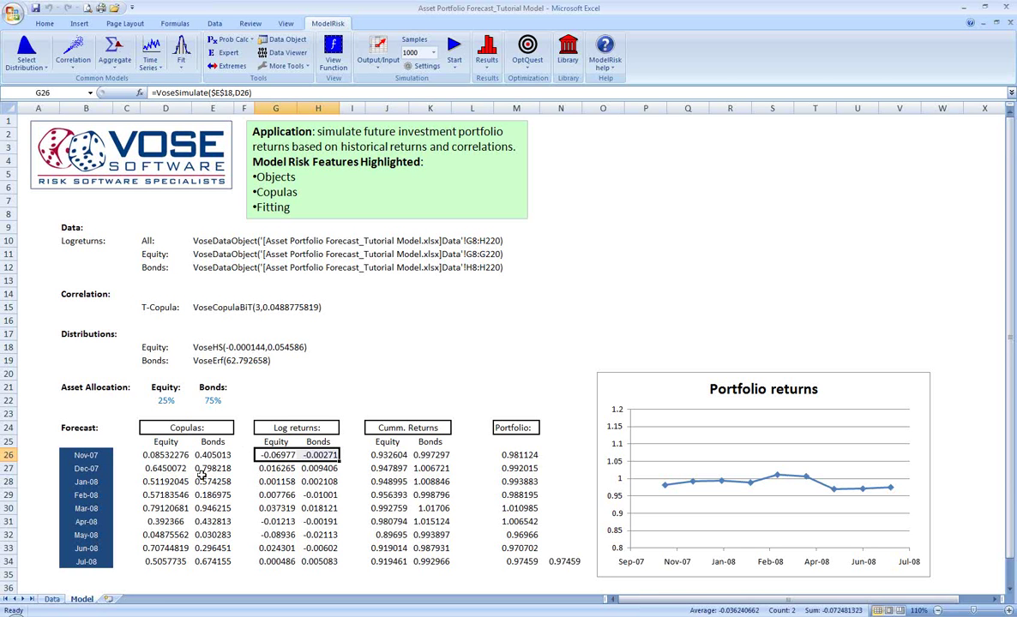
{"action": "left_click_drag", "start_coordinate": [267, 456], "coordinate": [334, 564]}
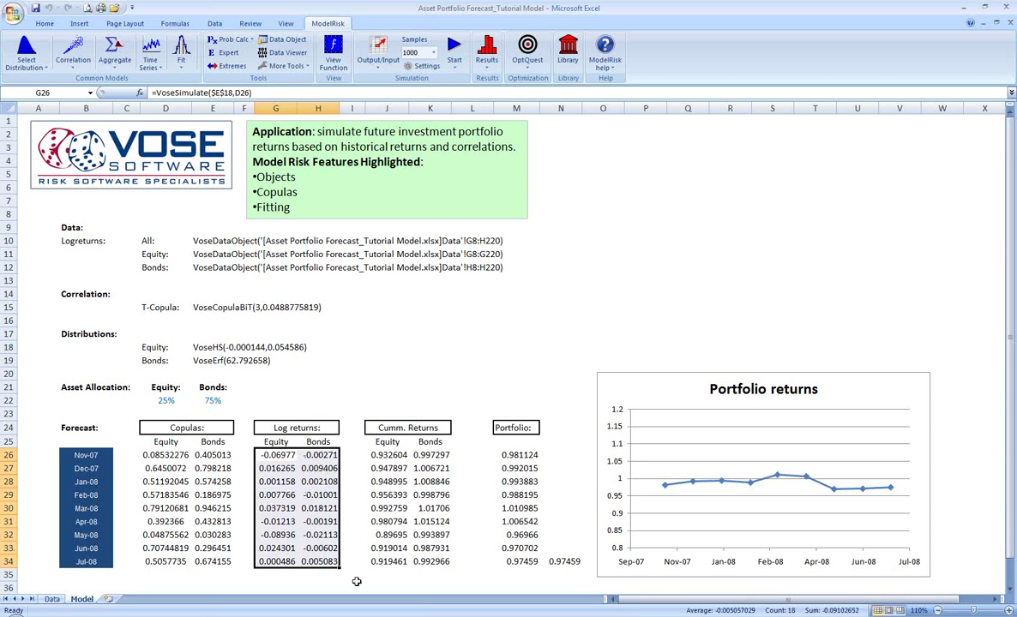
{"action": "key", "text": "F9"}
{"action": "key", "text": "F9"}
{"action": "key", "text": "F9"}
{"action": "key", "text": "F9"}
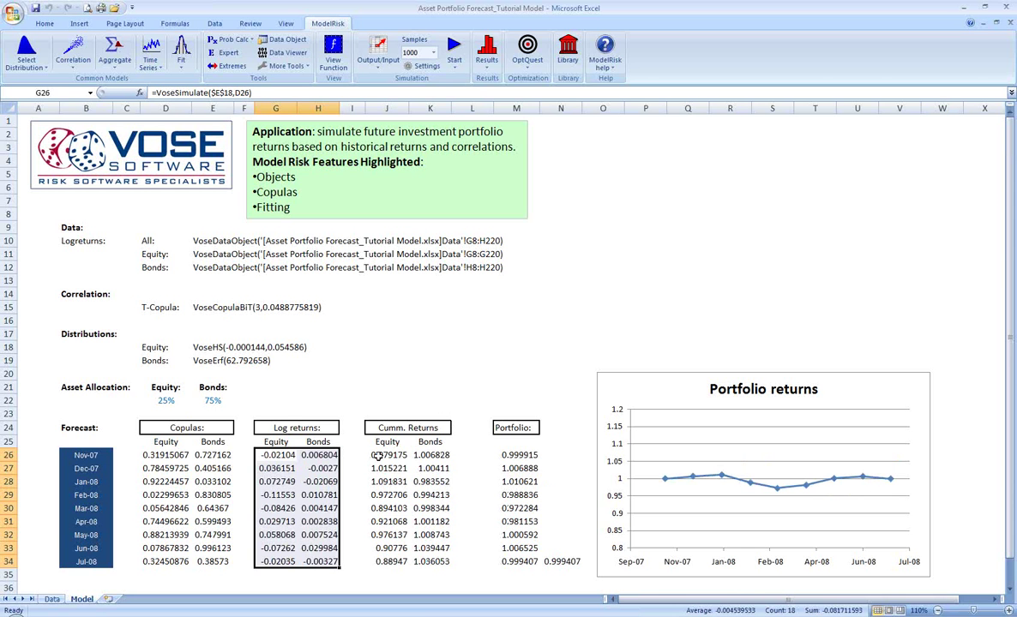
{"action": "left_click_drag", "start_coordinate": [378, 457], "coordinate": [439, 562]}
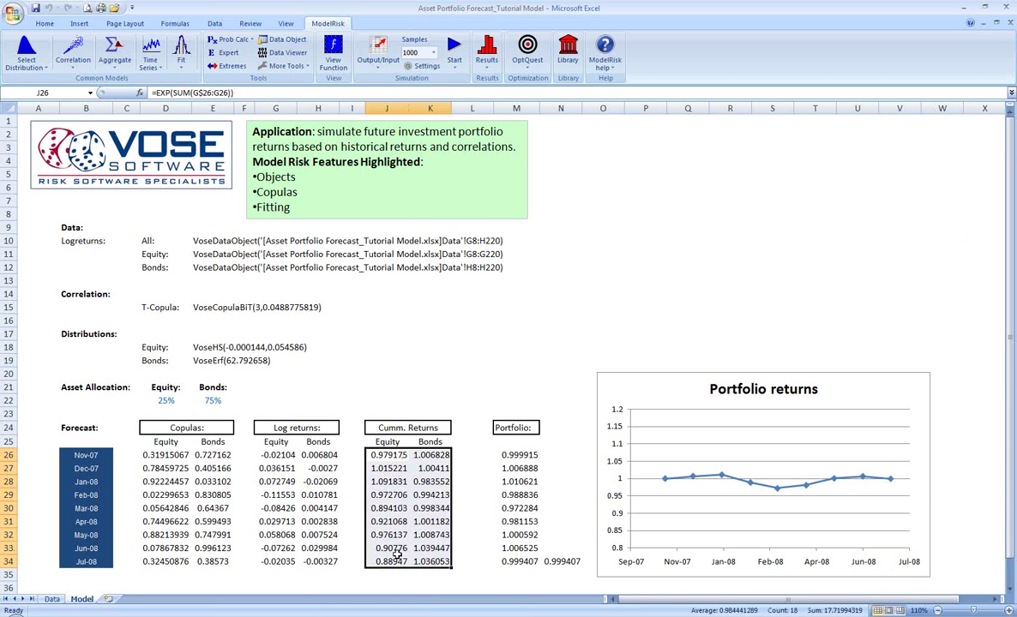
Inspect the VoseOutput Portfolio formula in M26:M34 while recalculating to resample portfolio values.
{"action": "key", "text": "F9"}
{"action": "key", "text": "F9"}
{"action": "key", "text": "F9"}
{"action": "key", "text": "F9"}
{"action": "key", "text": "F9"}
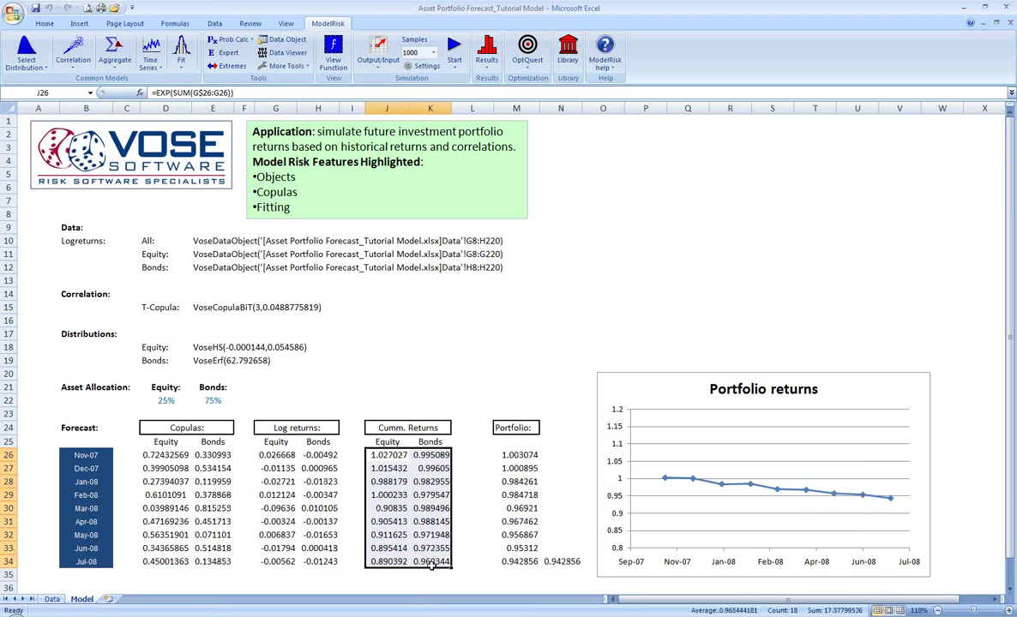
{"action": "left_click", "coordinate": [533, 455]}
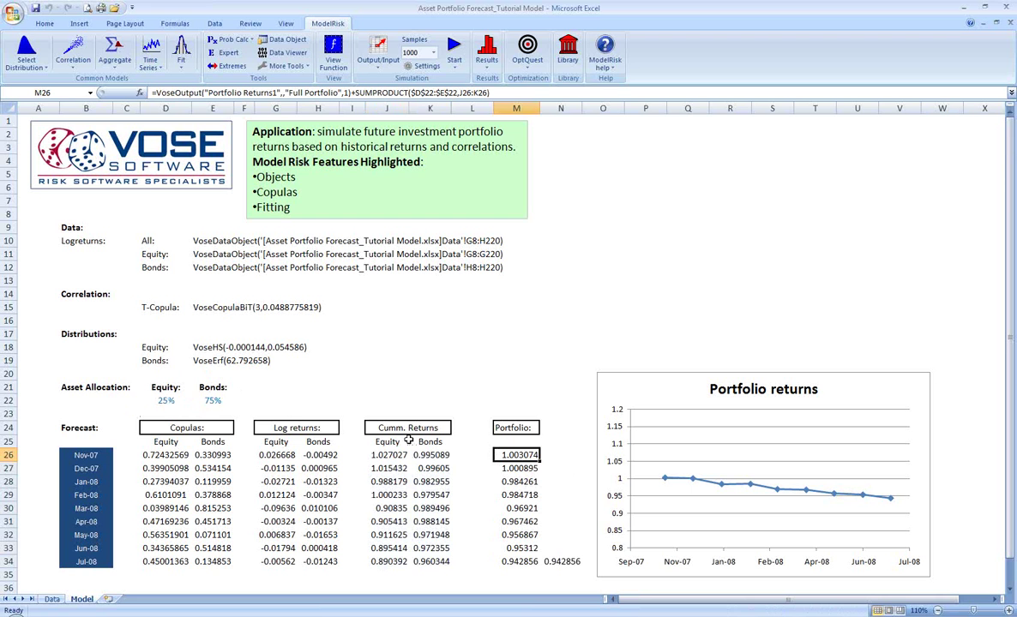
{"action": "left_click_drag", "start_coordinate": [509, 457], "coordinate": [514, 562]}
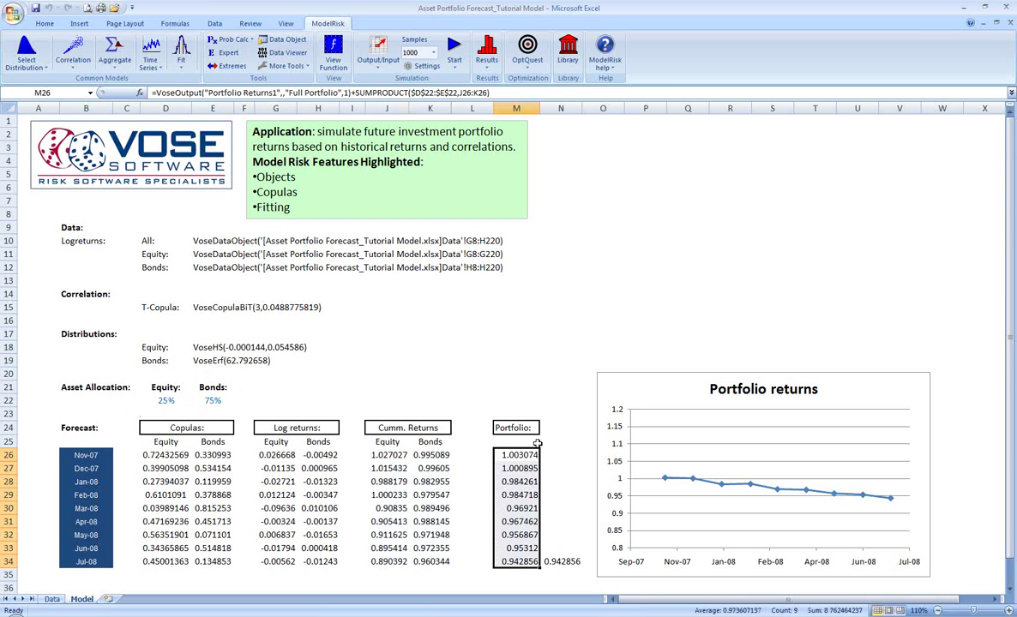
{"action": "key", "text": "F9"}
{"action": "key", "text": "F9"}
{"action": "key", "text": "F9"}
{"action": "key", "text": "F9"}
{"action": "key", "text": "F9"}
{"action": "key", "text": "F9"}
{"action": "key", "text": "F9"}
{"action": "key", "text": "F9"}
{"action": "key", "text": "F9"}
{"action": "key", "text": "F9"}
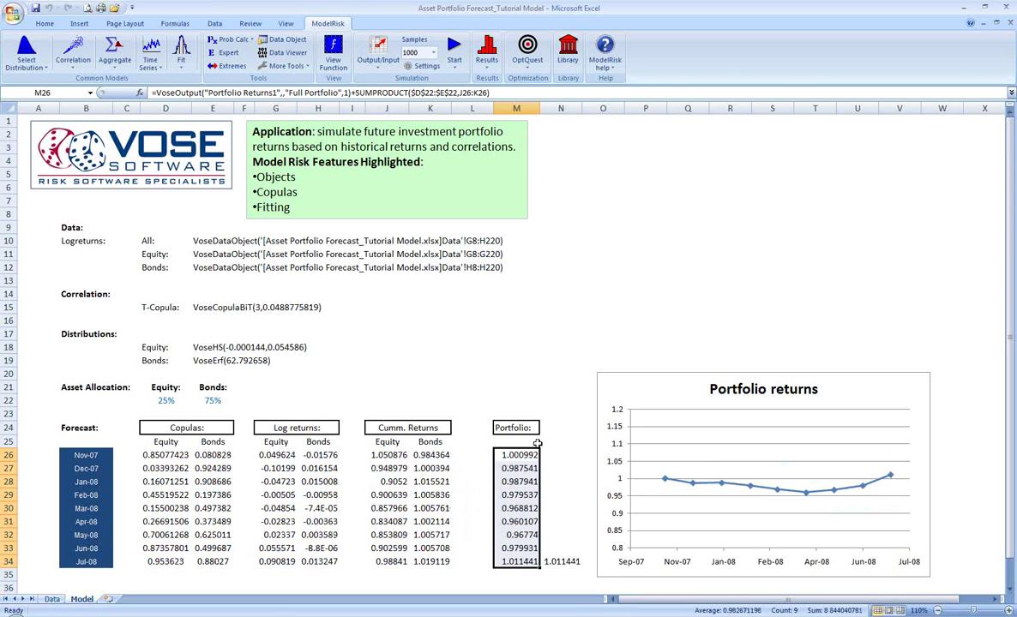
{"action": "key", "text": "F9"}
{"action": "key", "text": "F9"}
{"action": "key", "text": "F9"}
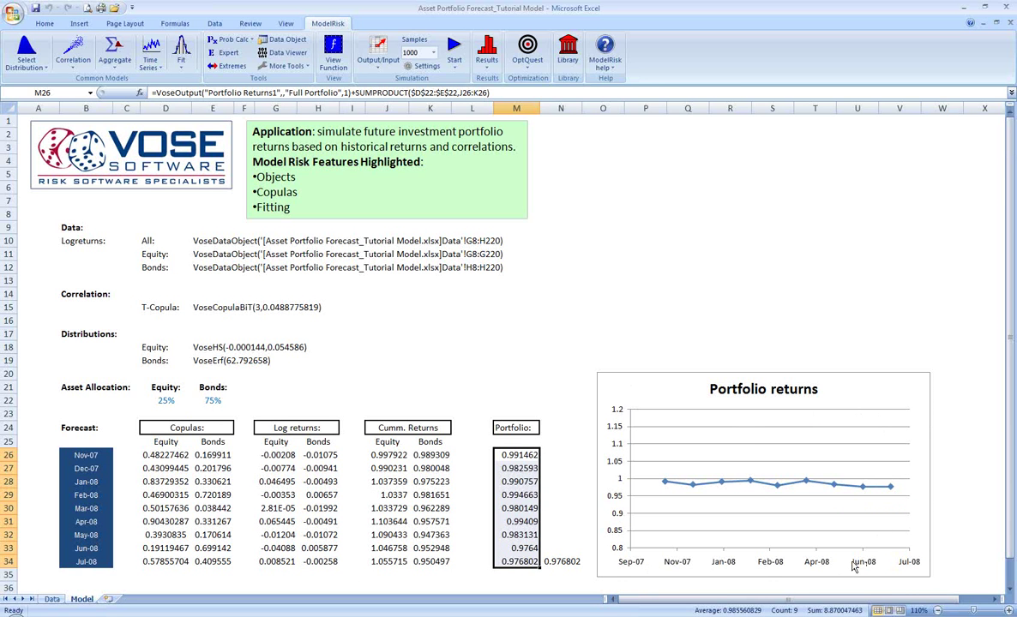
Recalculate five more times until the Jul-08 portfolio value reads 0.962608.
{"action": "key", "text": "F9"}
{"action": "key", "text": "F9"}
{"action": "key", "text": "F9"}
{"action": "key", "text": "F9"}
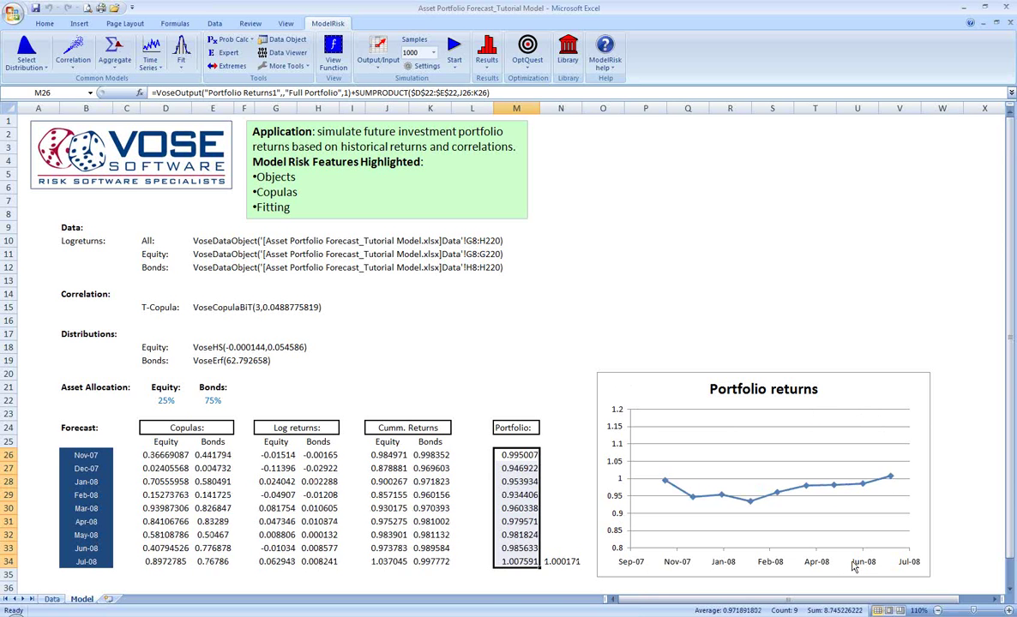
{"action": "key", "text": "F9"}
{"action": "key", "text": "F9"}
{"action": "key", "text": "F9"}
{"action": "key", "text": "F9"}
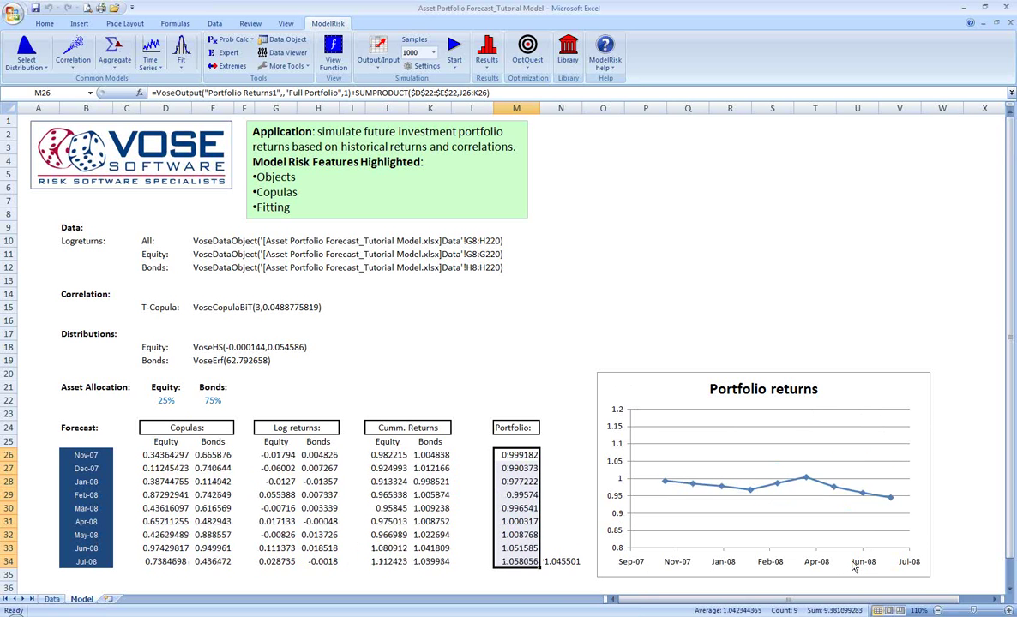
{"action": "key", "text": "F9"}
{"action": "key", "text": "F9"}
{"action": "key", "text": "F9"}
{"action": "key", "text": "F9"}
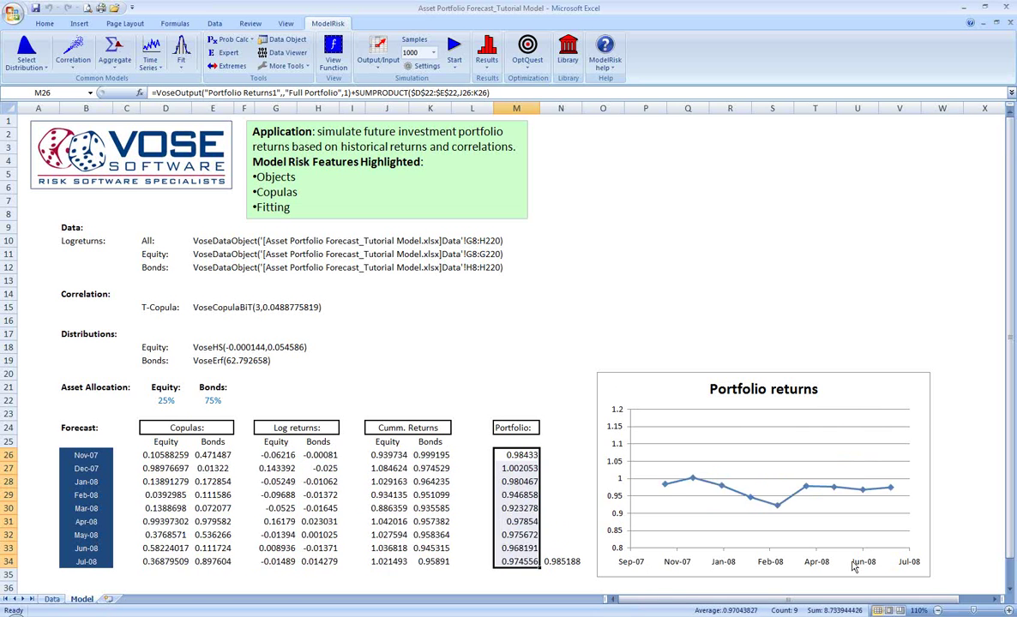
{"action": "key", "text": "F9"}
{"action": "key", "text": "F9"}
{"action": "key", "text": "F9"}
{"action": "key", "text": "F9"}
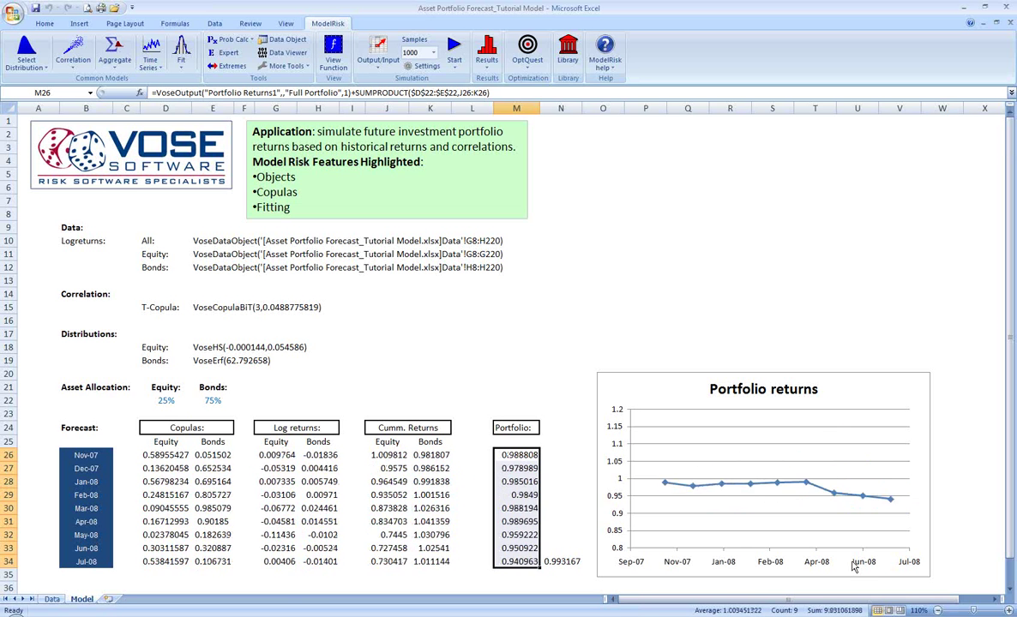
{"action": "key", "text": "F9"}
{"action": "key", "text": "F9"}
{"action": "key", "text": "F9"}
{"action": "key", "text": "F9"}
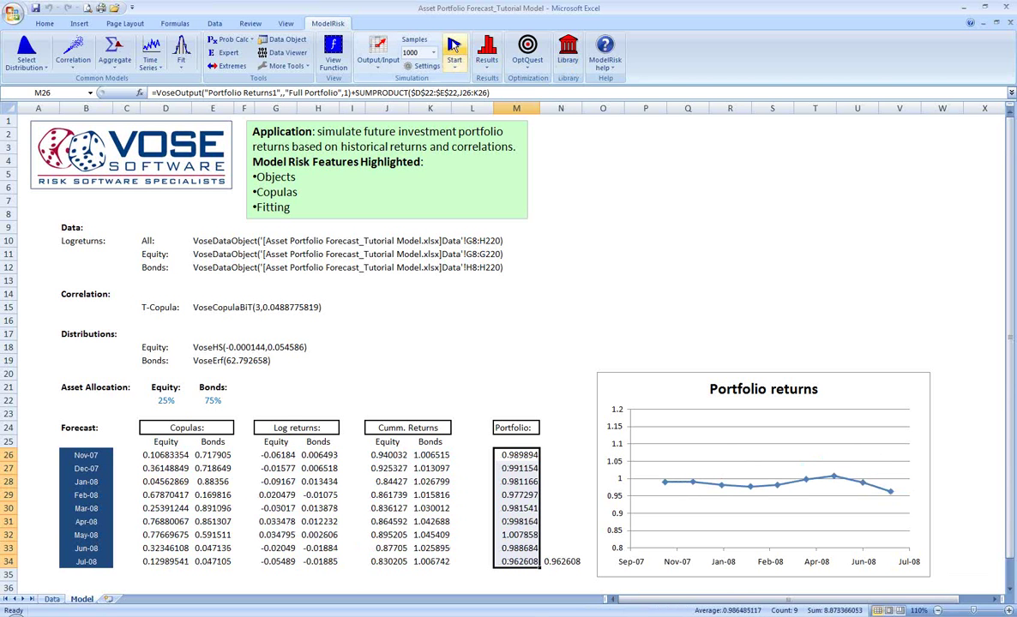
Run the 1000-sample simulation, reposition the results window and add a new results page.
{"action": "left_click", "coordinate": [454, 46]}
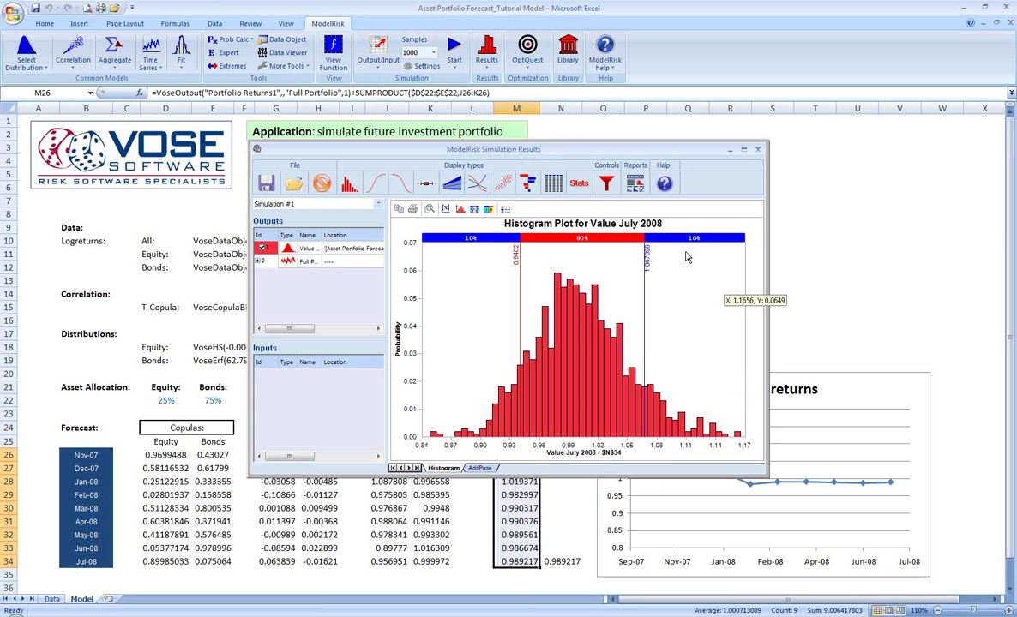
{"action": "left_click_drag", "start_coordinate": [553, 147], "coordinate": [520, 106]}
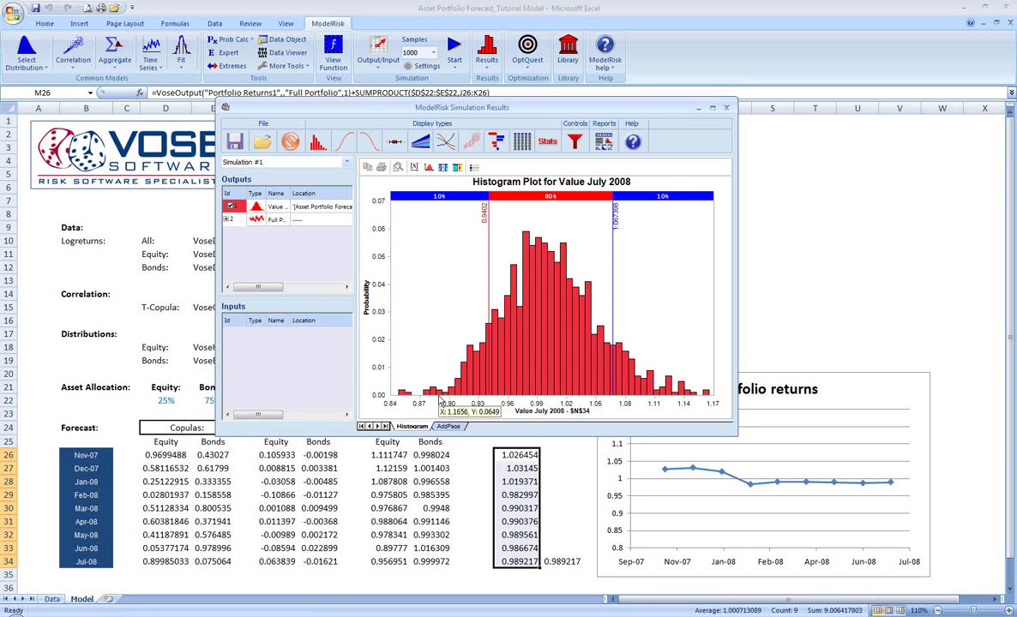
{"action": "left_click", "coordinate": [451, 426]}
Show Full Portfolio as a trend plot and read percentiles, e.g. Portfolio Returns5 median 1.0002.
{"action": "left_click", "coordinate": [228, 220]}
{"action": "left_click", "coordinate": [393, 140]}
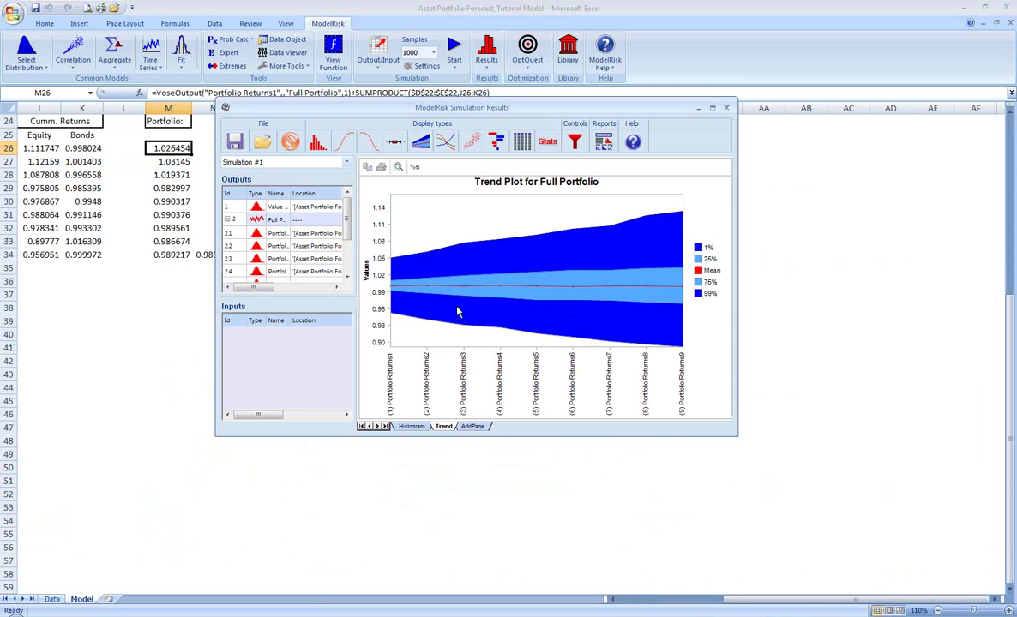
{"action": "mouse_move", "coordinate": [467, 302]}
{"action": "mouse_move", "coordinate": [392, 275]}
{"action": "mouse_move", "coordinate": [447, 326]}
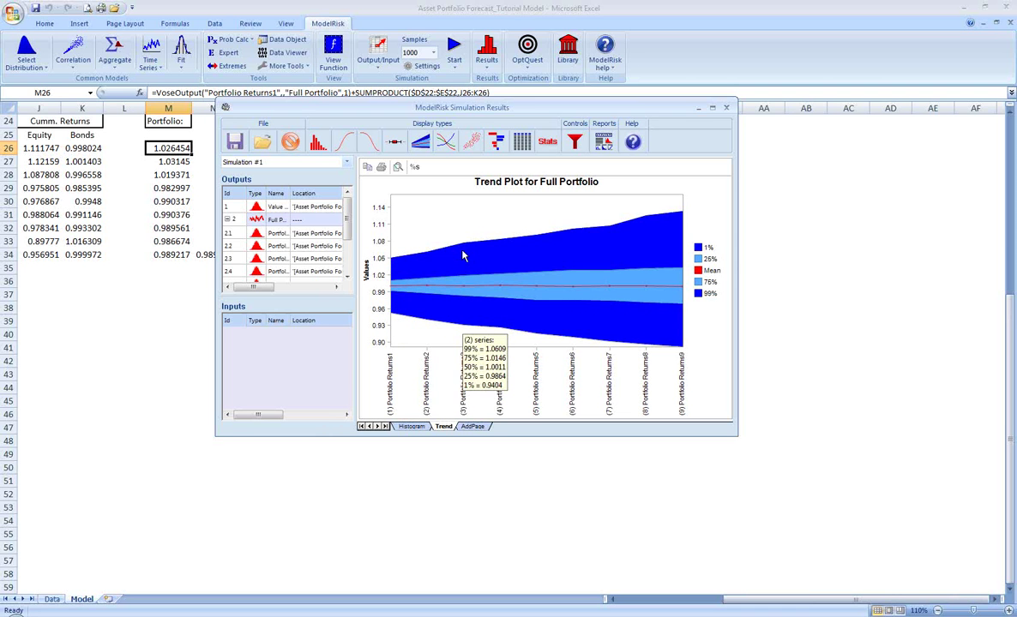
{"action": "mouse_move", "coordinate": [466, 250]}
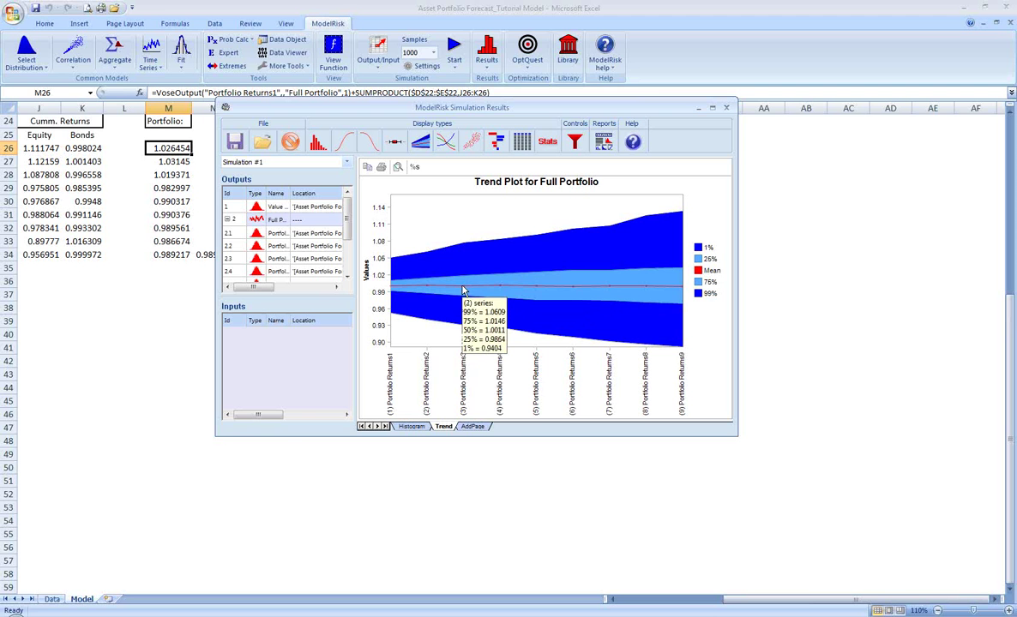
{"action": "left_click_drag", "start_coordinate": [431, 108], "coordinate": [443, 99]}
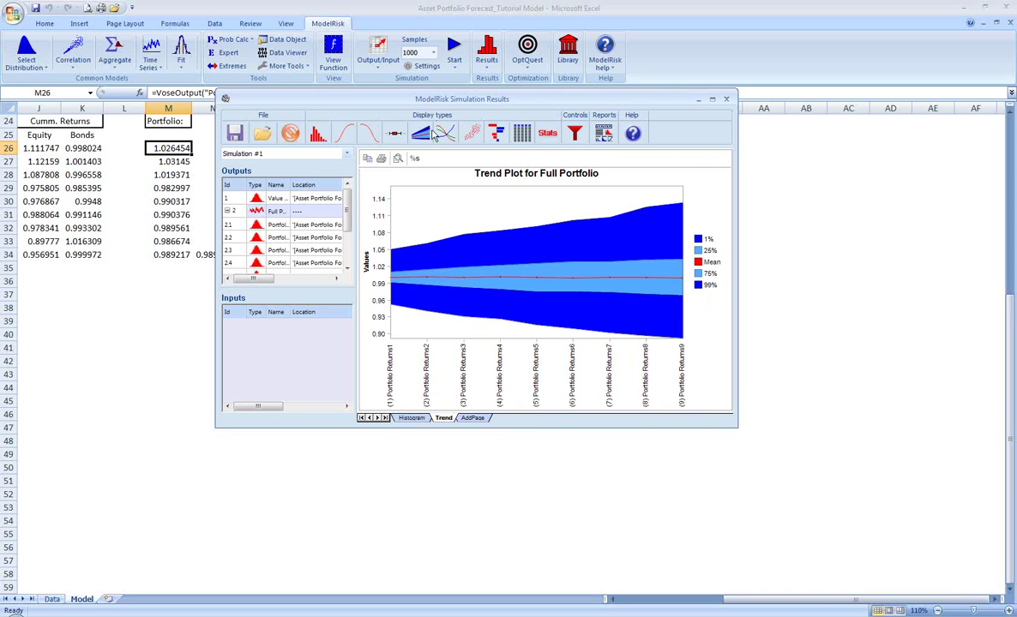
{"action": "mouse_move", "coordinate": [549, 252]}
{"action": "mouse_move", "coordinate": [562, 298]}
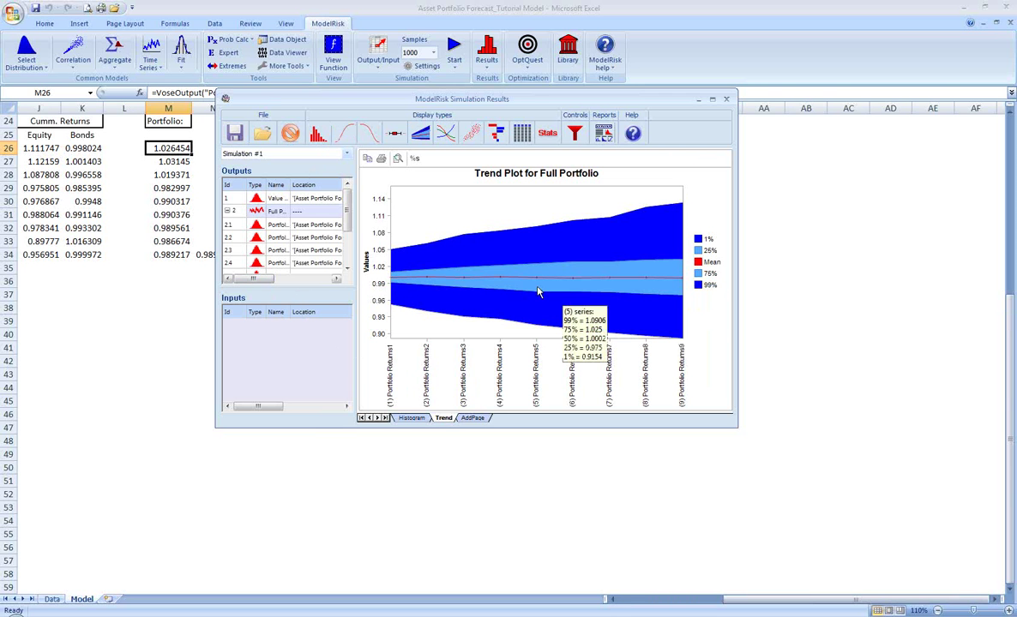
View Value July 2008 statistics (mean 1.0020432), then close the simulation results window.
{"action": "left_click", "coordinate": [411, 418]}
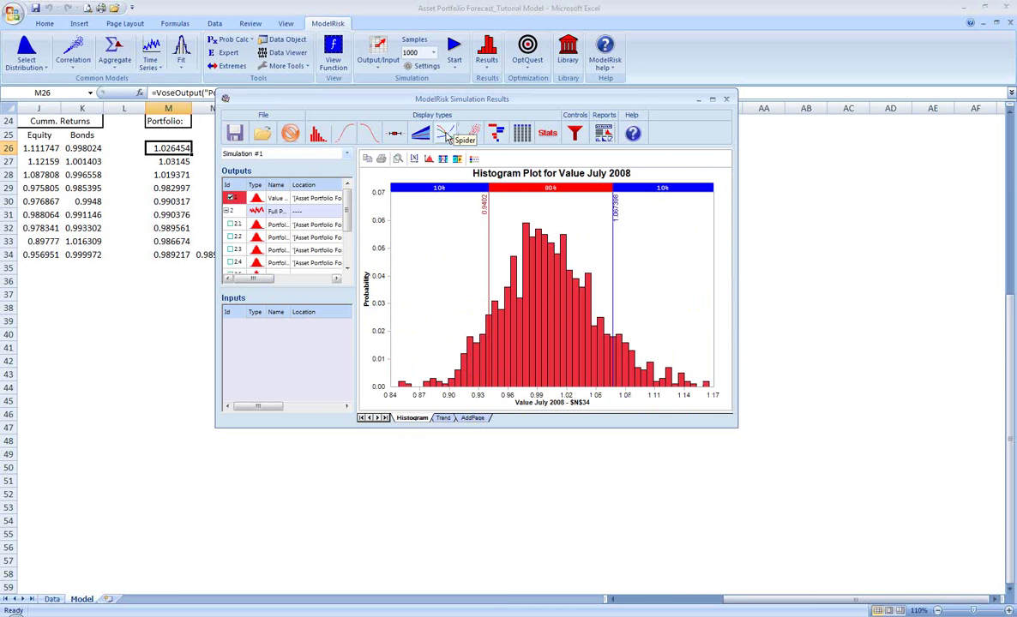
{"action": "left_click", "coordinate": [522, 134]}
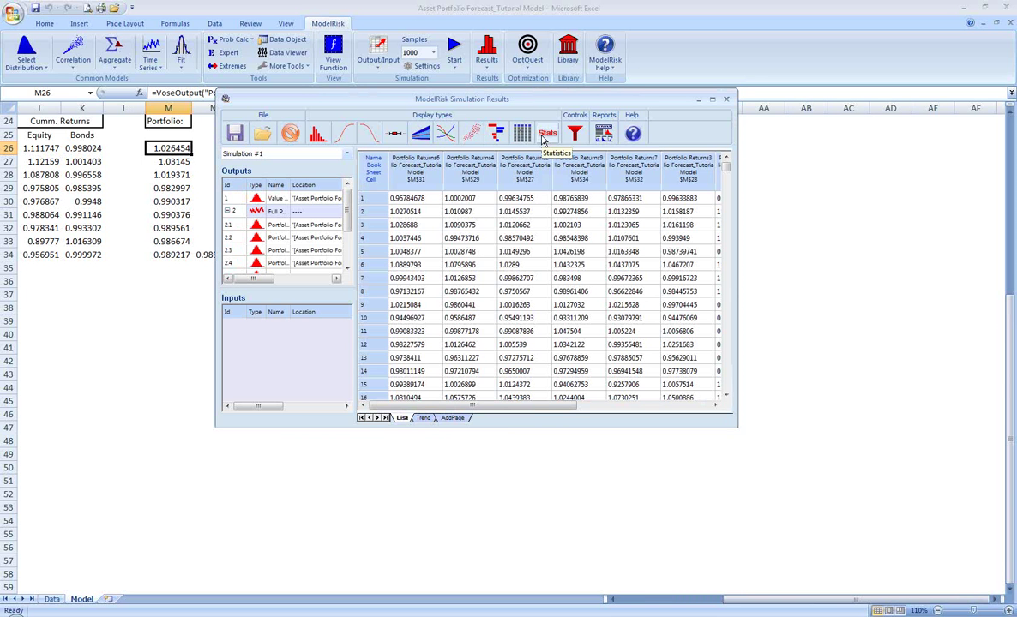
{"action": "left_click", "coordinate": [546, 135]}
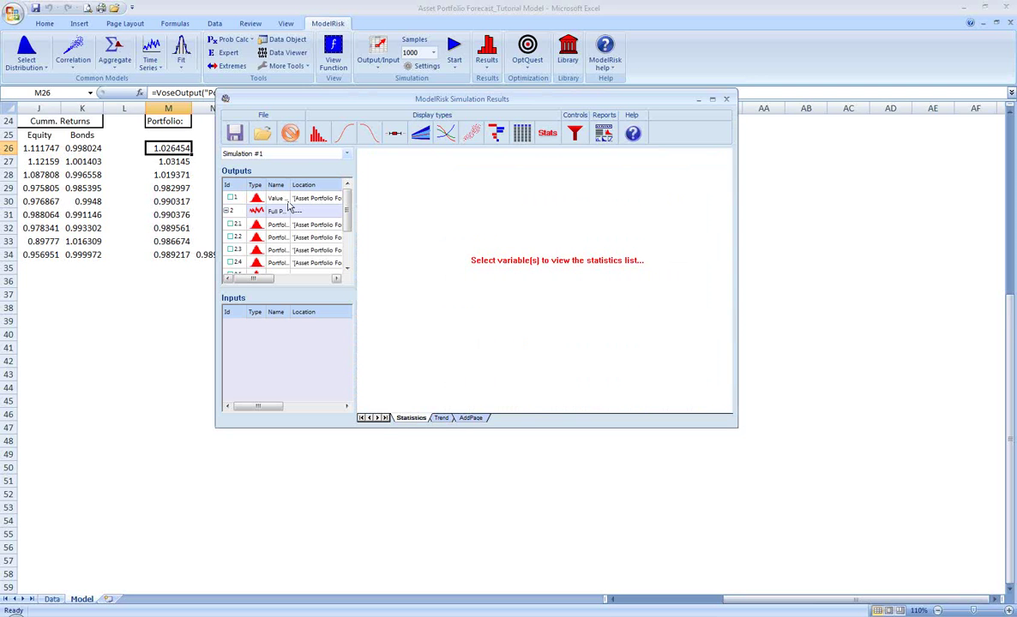
{"action": "left_click", "coordinate": [230, 198]}
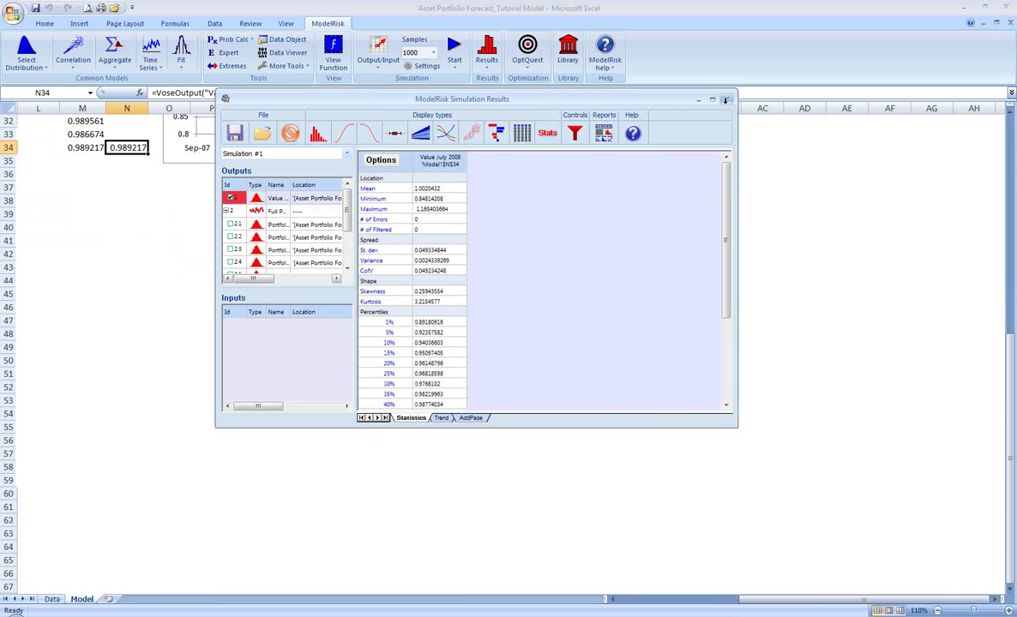
{"action": "left_click", "coordinate": [725, 99]}
Dismiss the ModelRisk Simulation Results window, returning to the Model sheet with Jul-08 value 0.989217.
{"action": "left_click_drag", "start_coordinate": [772, 603], "coordinate": [737, 600]}
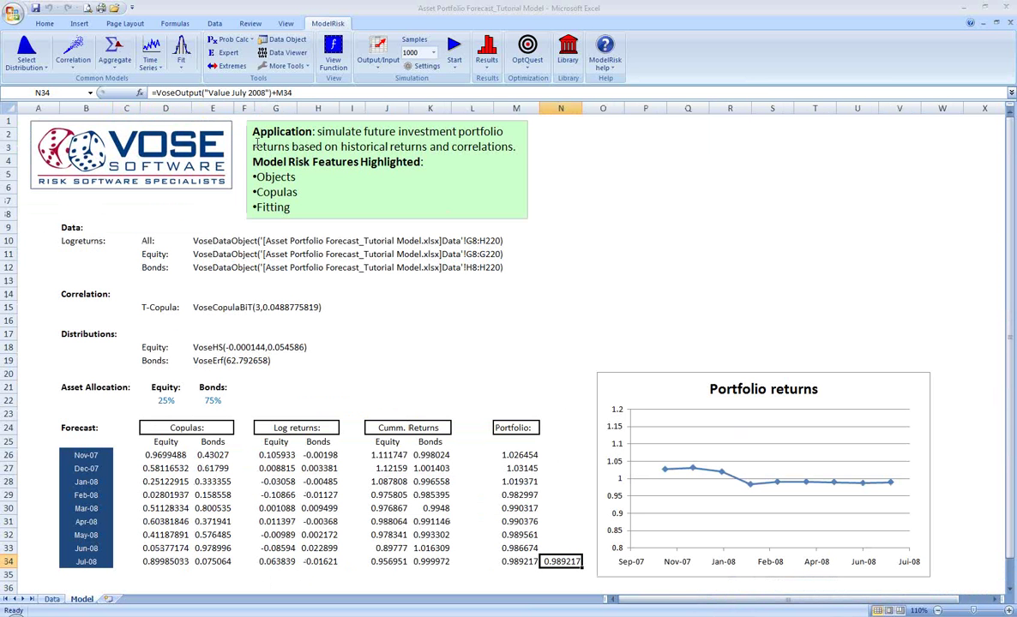